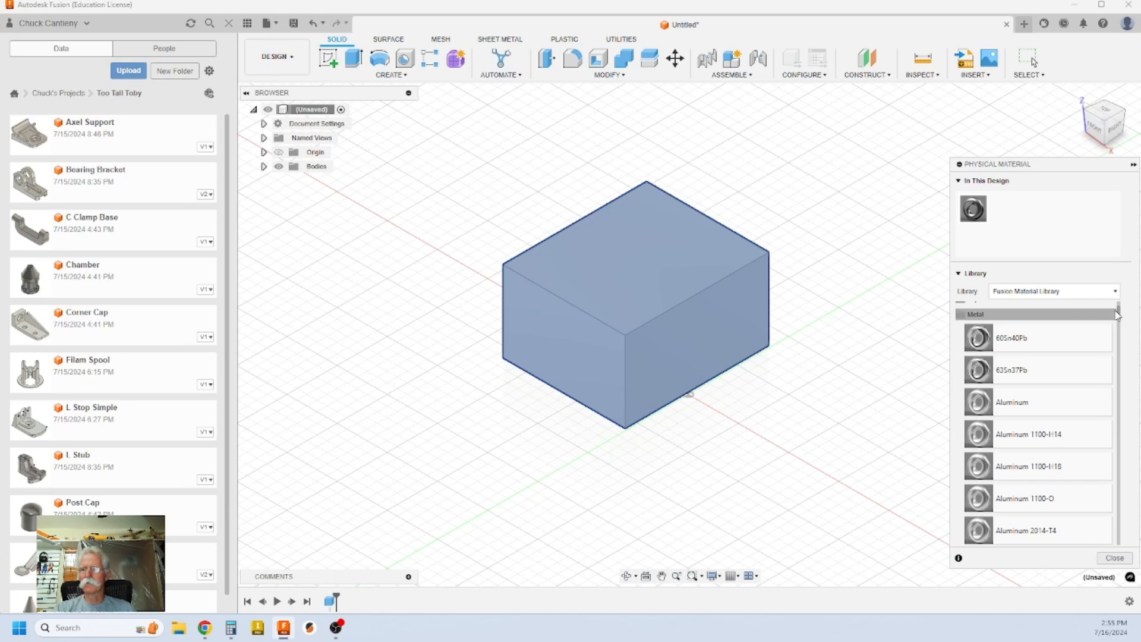
Step: Assign Steel, Carbon to the box and open its material edit panel to show the density
{"action": "left_click_drag", "start_coordinate": [1118, 310], "coordinate": [1111, 521]}
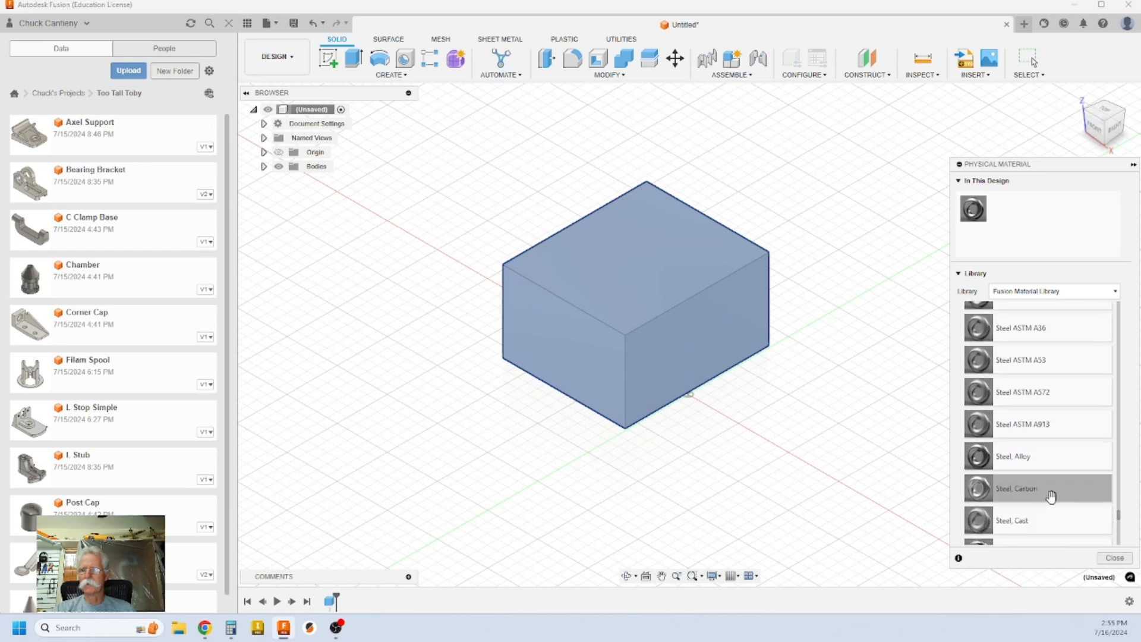
{"action": "left_click_drag", "start_coordinate": [1032, 489], "coordinate": [683, 296]}
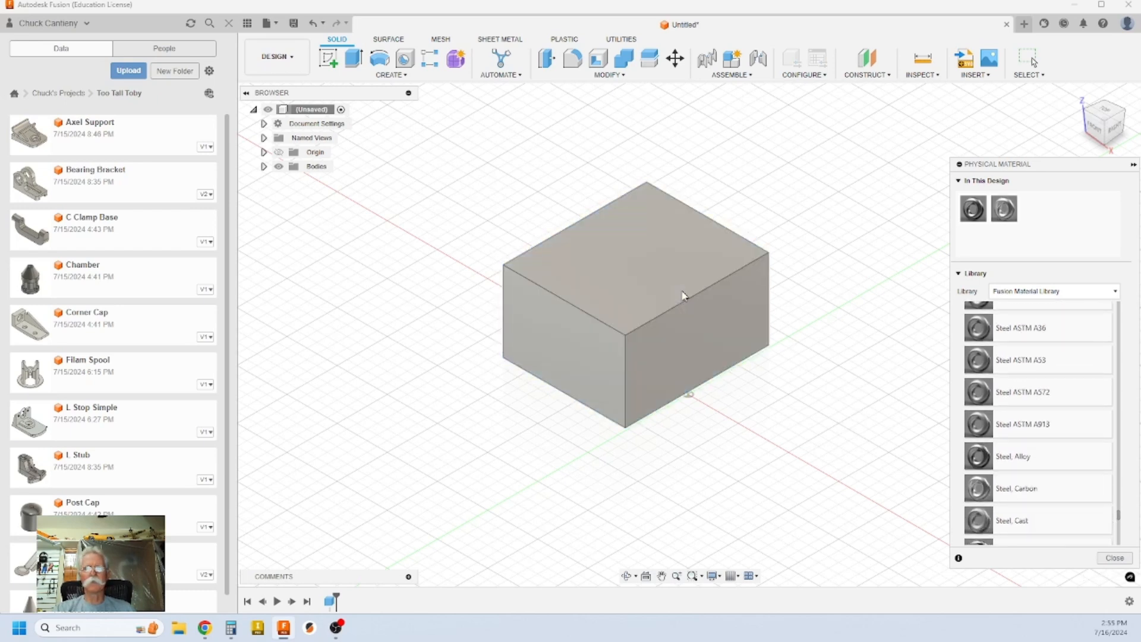
{"action": "right_click", "coordinate": [1013, 214]}
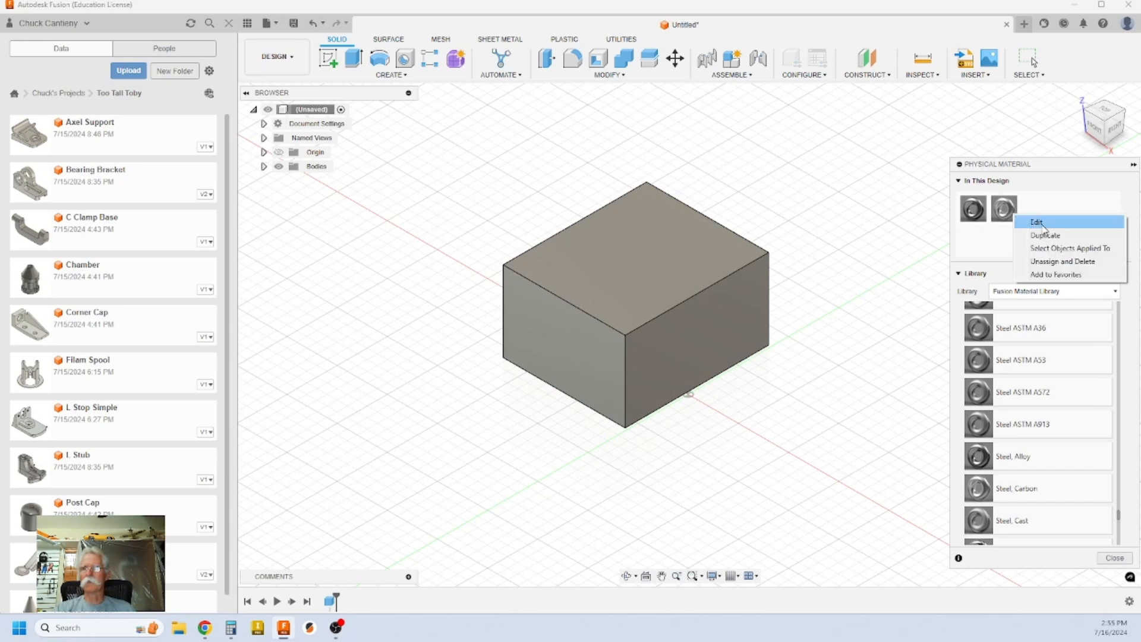
{"action": "left_click", "coordinate": [1041, 224]}
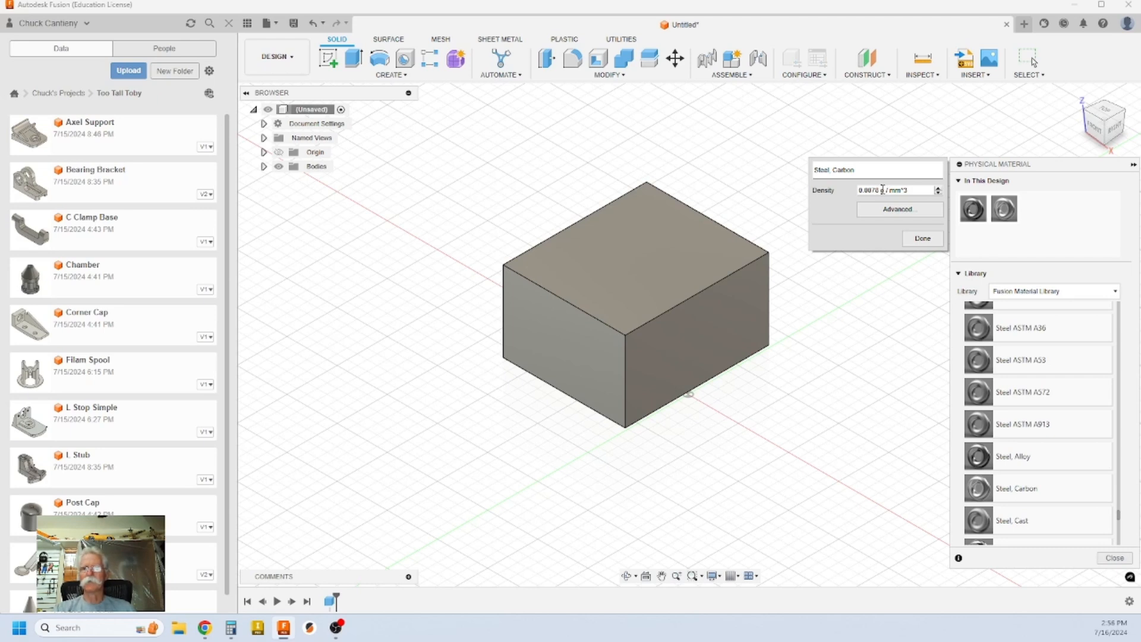
Step: Show Steel, Carbon's 7.850 g/cm³ density under Physical > Mechanical in the advanced editor
{"action": "left_click", "coordinate": [904, 211]}
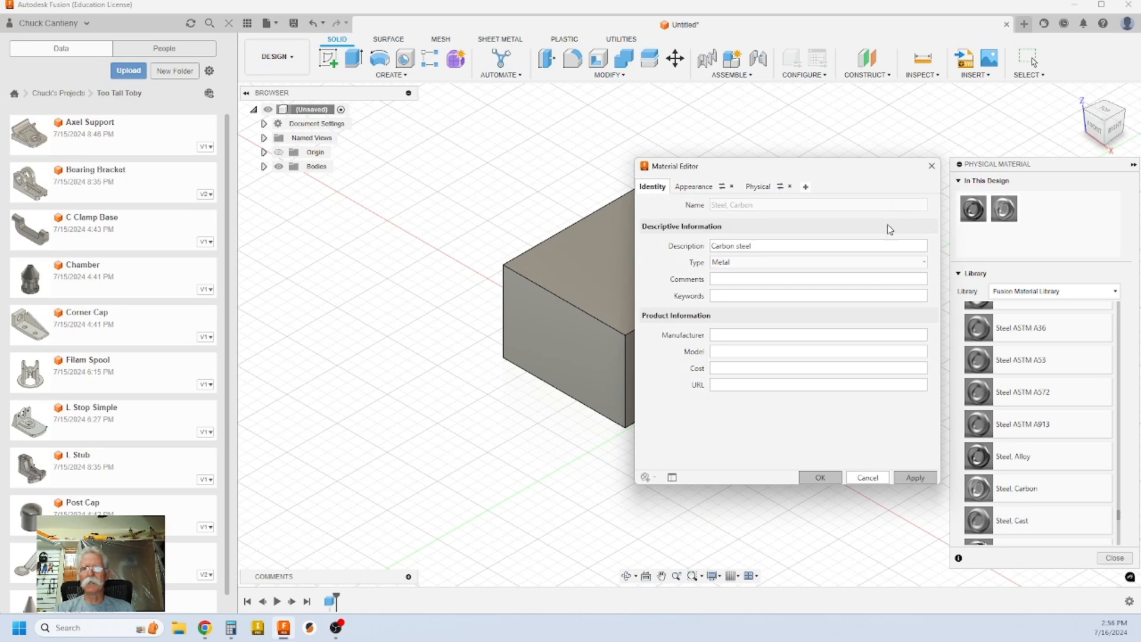
{"action": "left_click", "coordinate": [761, 189]}
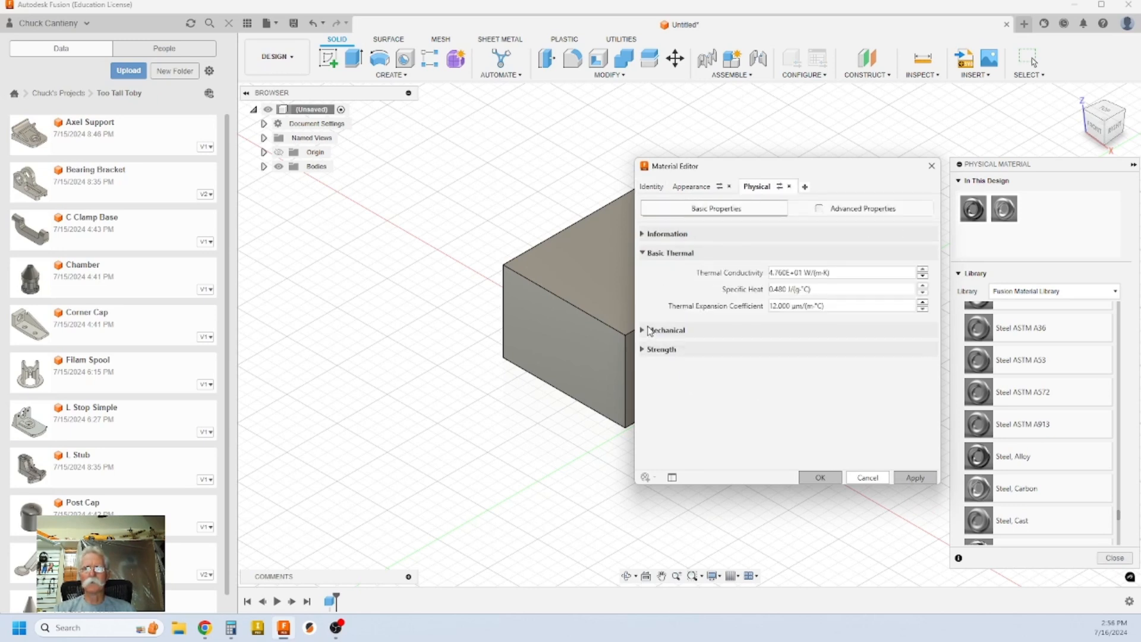
{"action": "left_click", "coordinate": [646, 330]}
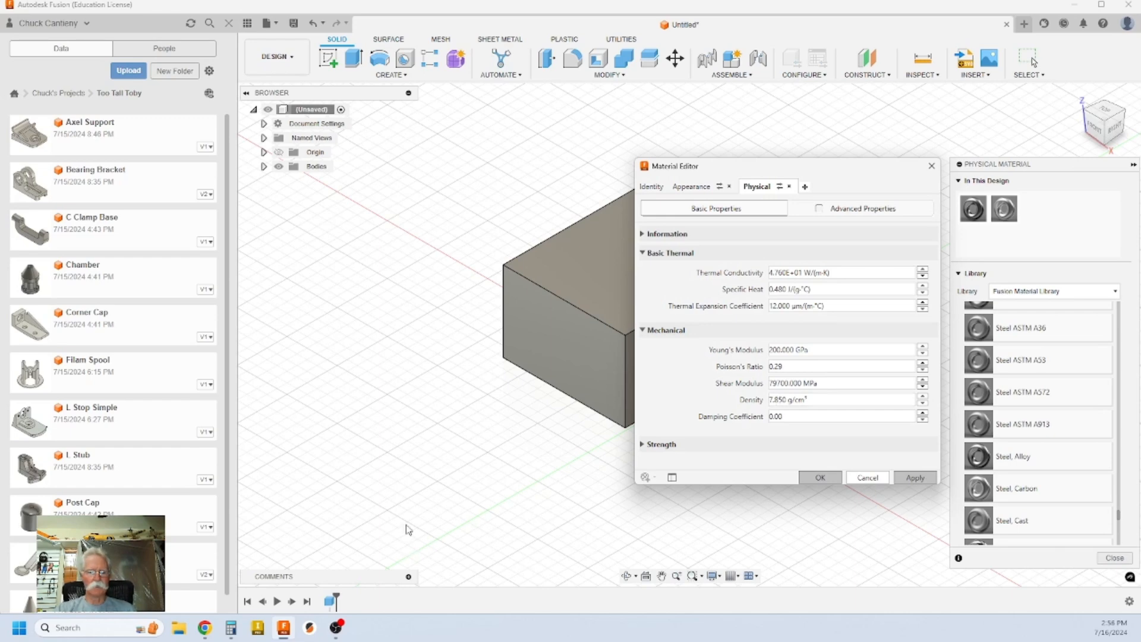
{"action": "mouse_move", "coordinate": [205, 627]}
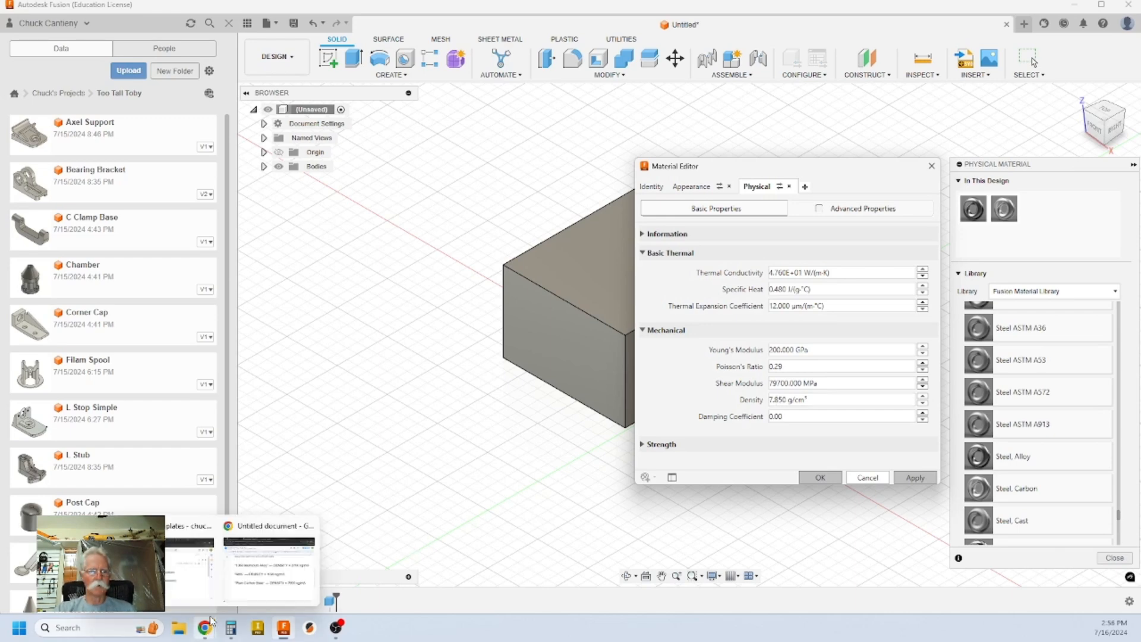
{"action": "left_click", "coordinate": [264, 576]}
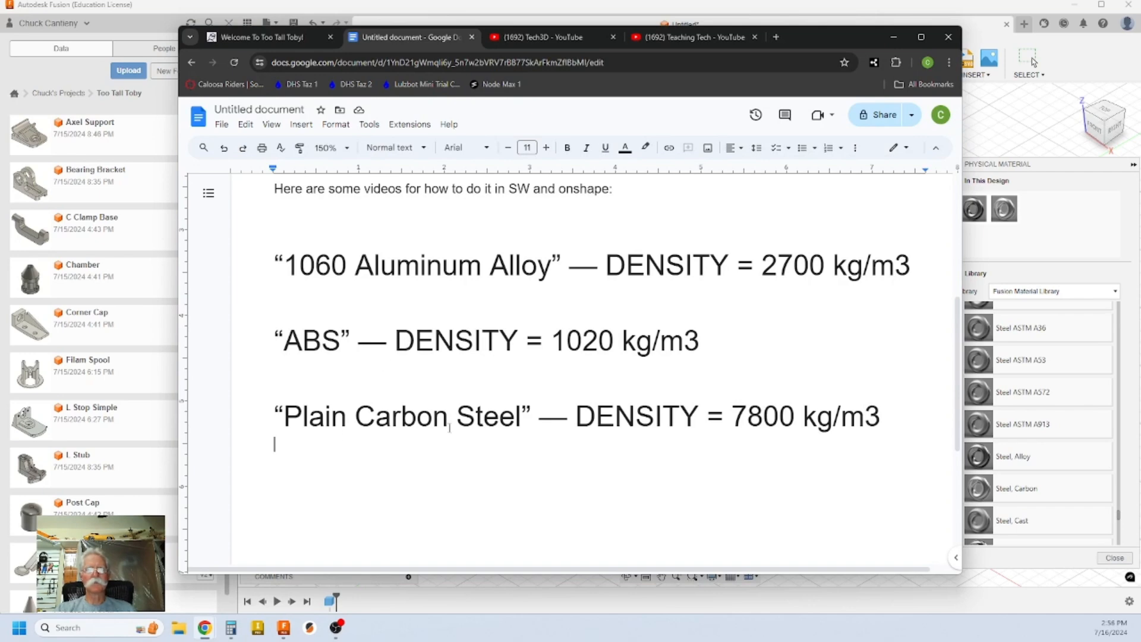
{"action": "left_click", "coordinate": [1034, 230]}
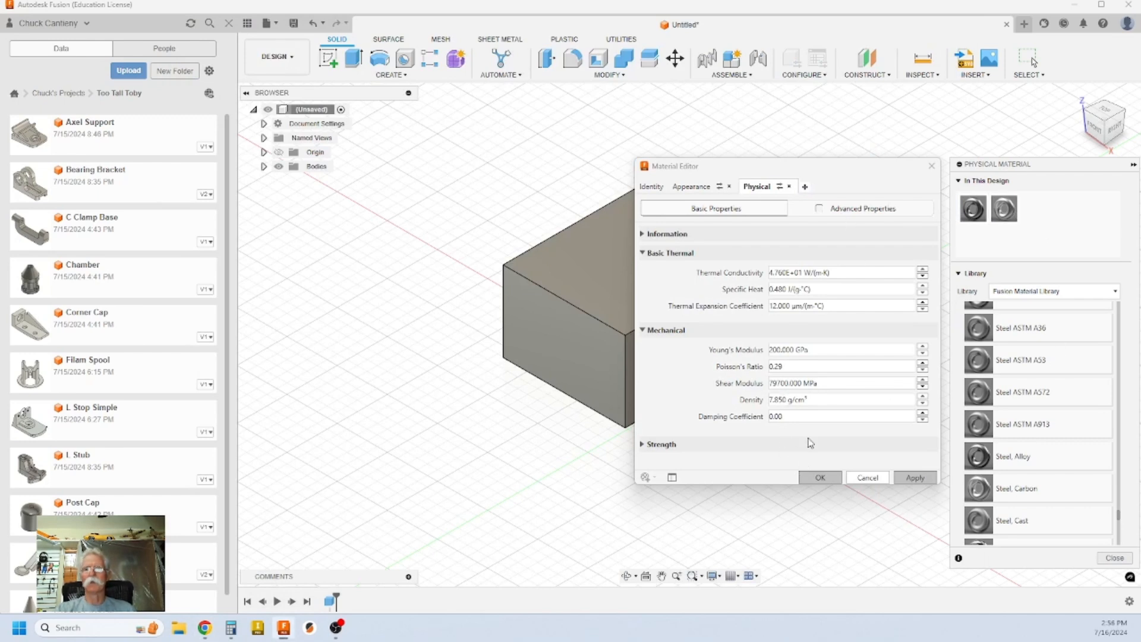
Step: Cancel the Material Editor, close the Physical Material panel, and open the Modify menu
{"action": "left_click", "coordinate": [875, 479]}
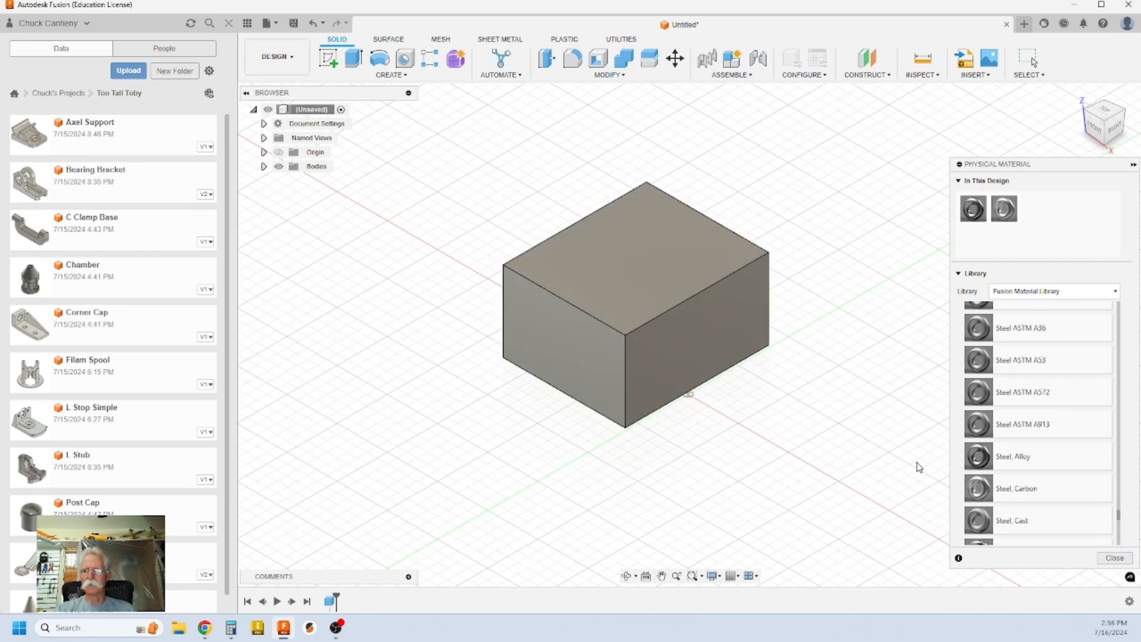
{"action": "left_click", "coordinate": [1113, 559]}
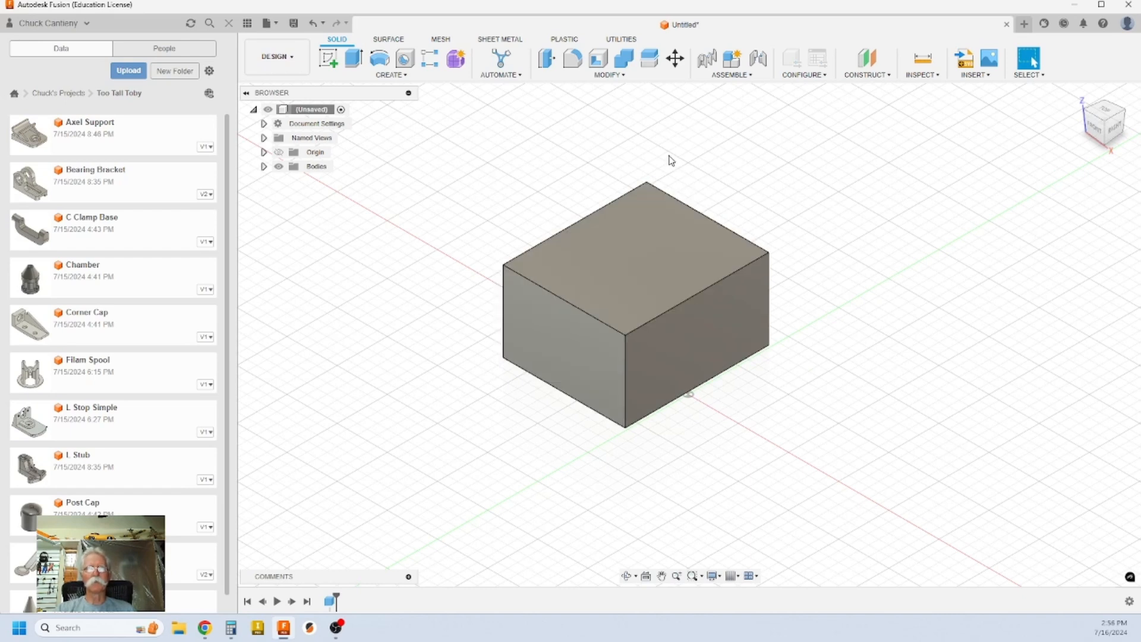
{"action": "left_click", "coordinate": [612, 75]}
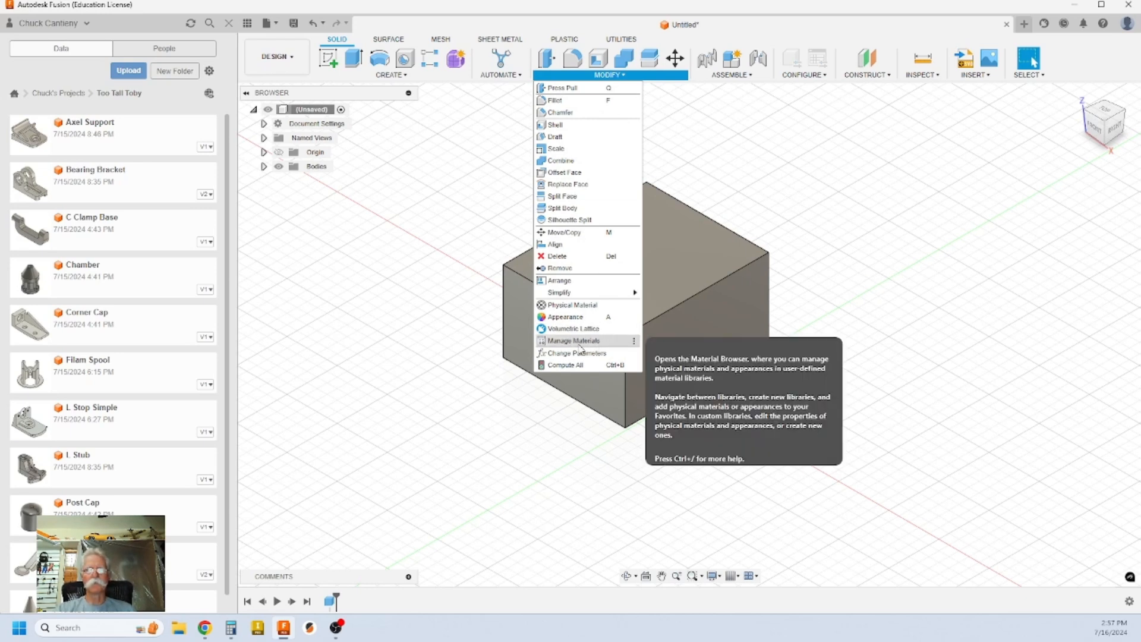
Step: Create and save a new empty material library named 'Toby Material' from Manage Materials
{"action": "left_click", "coordinate": [597, 342]}
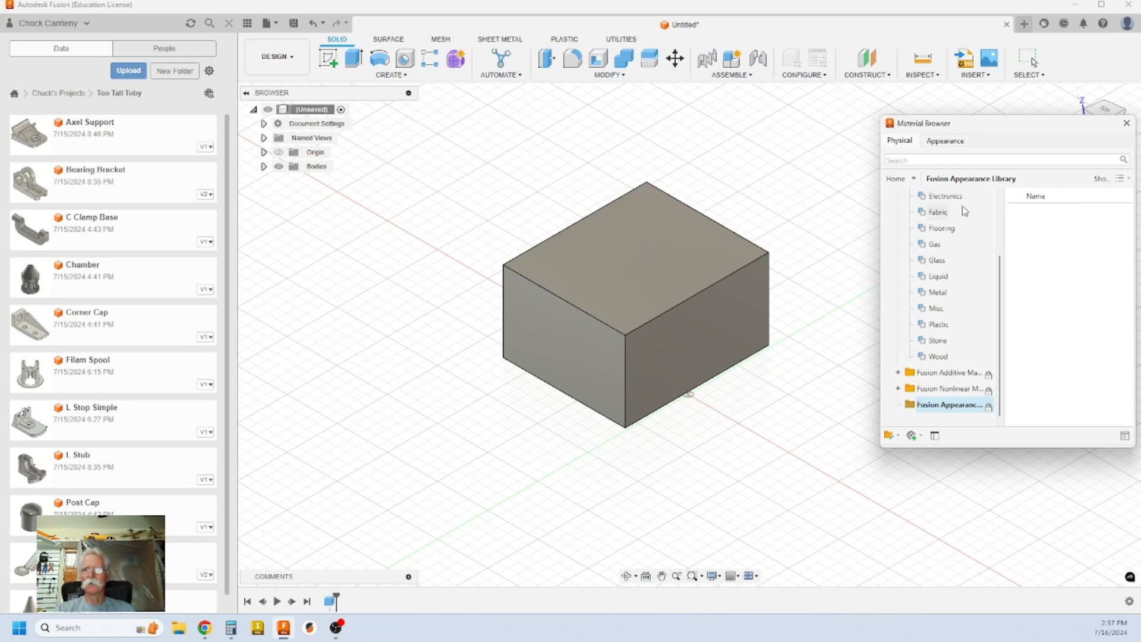
{"action": "mouse_move", "coordinate": [1003, 332]}
{"action": "left_mouse_down"}
{"action": "mouse_move", "coordinate": [1003, 277]}
{"action": "mouse_move", "coordinate": [1003, 345]}
{"action": "left_mouse_up"}
{"action": "left_click", "coordinate": [892, 437]}
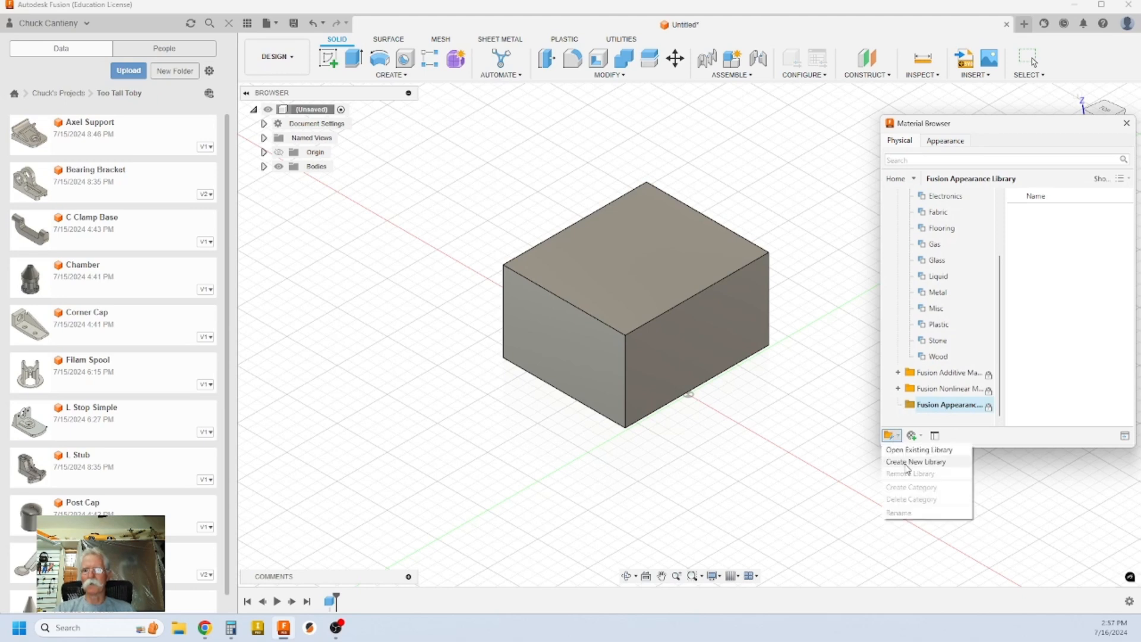
{"action": "left_click", "coordinate": [908, 463]}
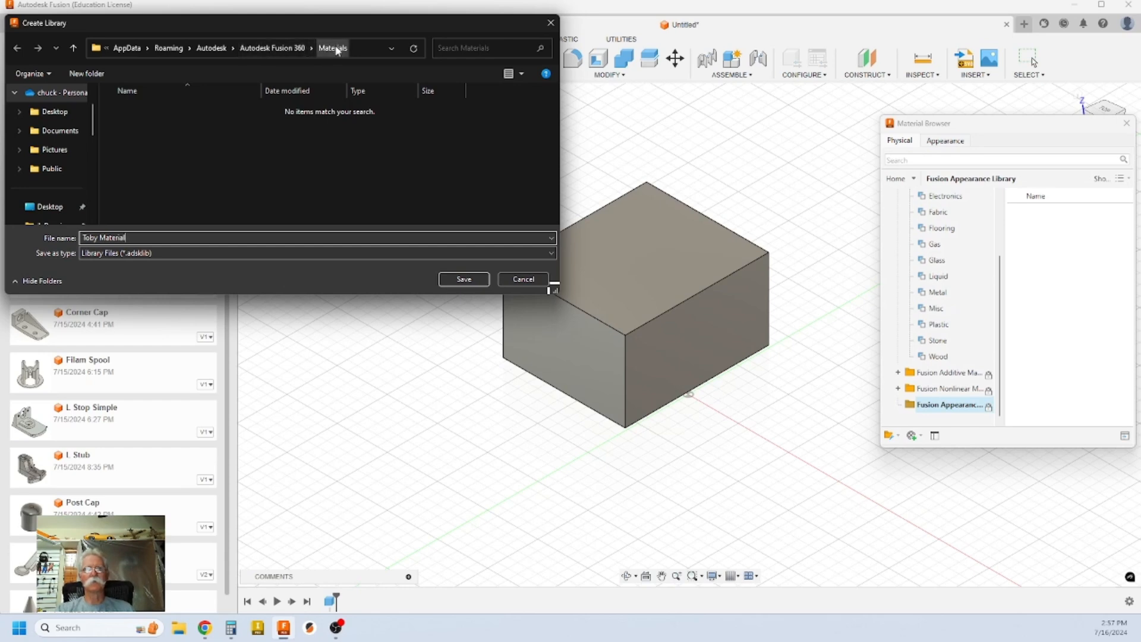
{"action": "left_click", "coordinate": [464, 280]}
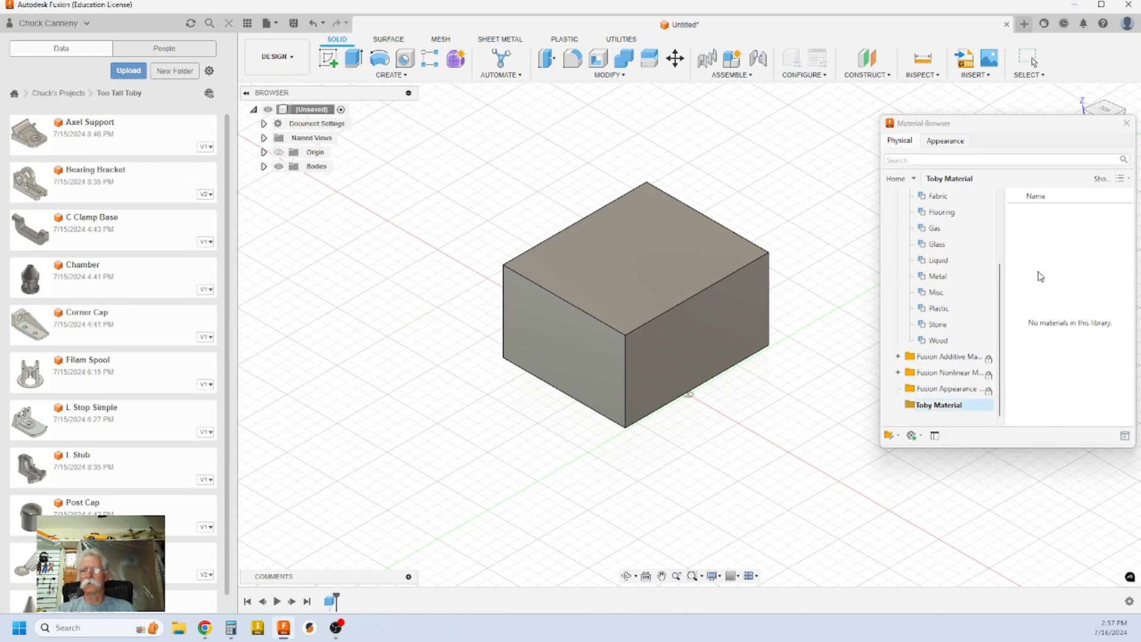
Step: Show the Fusion Material Library's Metal category and add Aluminum to Toby Material
{"action": "left_click_drag", "start_coordinate": [1001, 285], "coordinate": [1003, 343]}
{"action": "left_click_drag", "start_coordinate": [1006, 305], "coordinate": [1016, 218]}
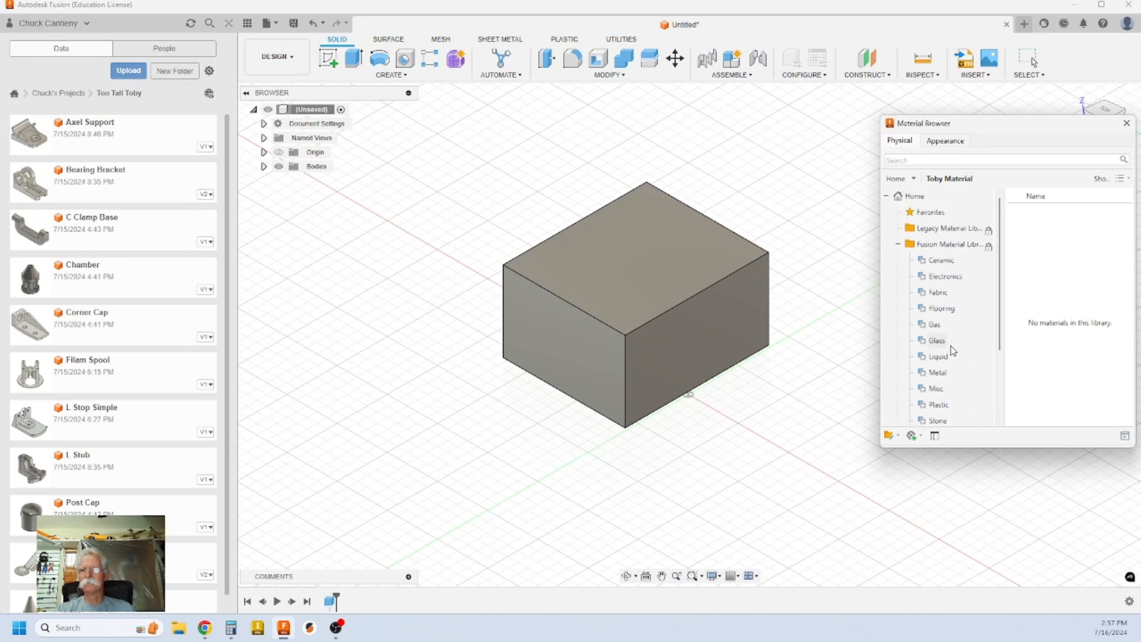
{"action": "left_click", "coordinate": [937, 373]}
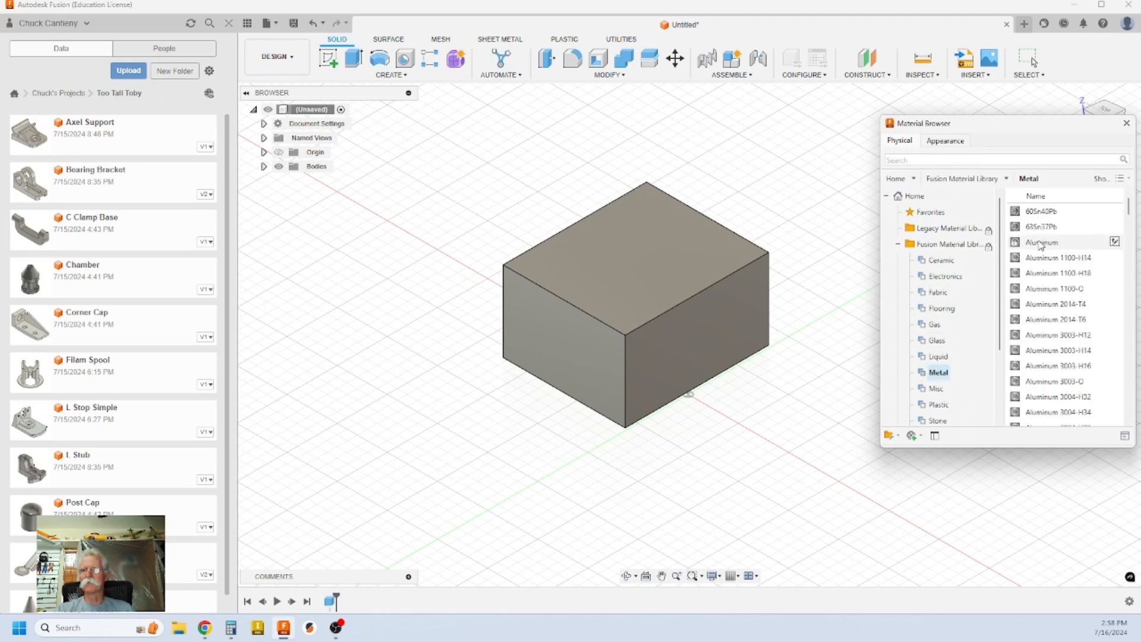
{"action": "right_click", "coordinate": [1041, 248]}
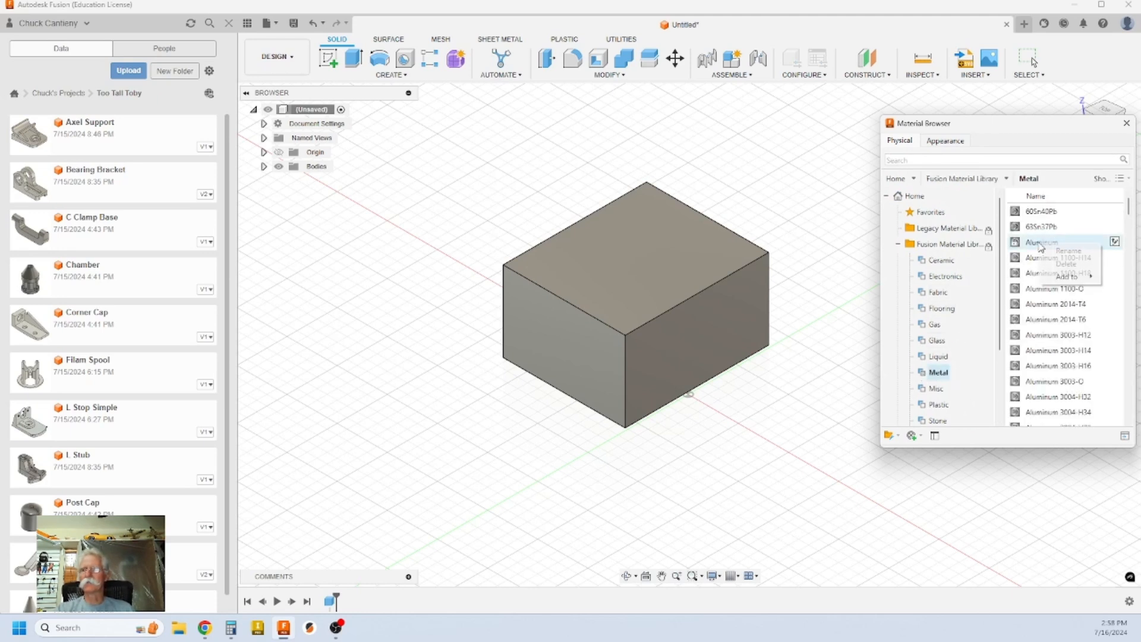
{"action": "mouse_move", "coordinate": [1060, 281]}
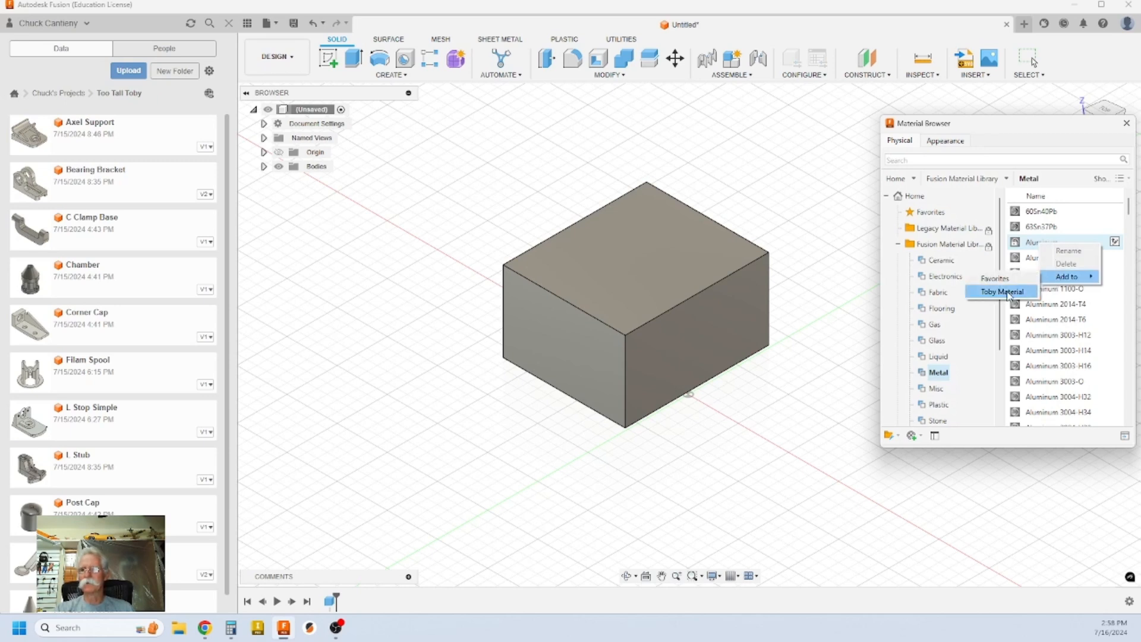
{"action": "left_click", "coordinate": [989, 504]}
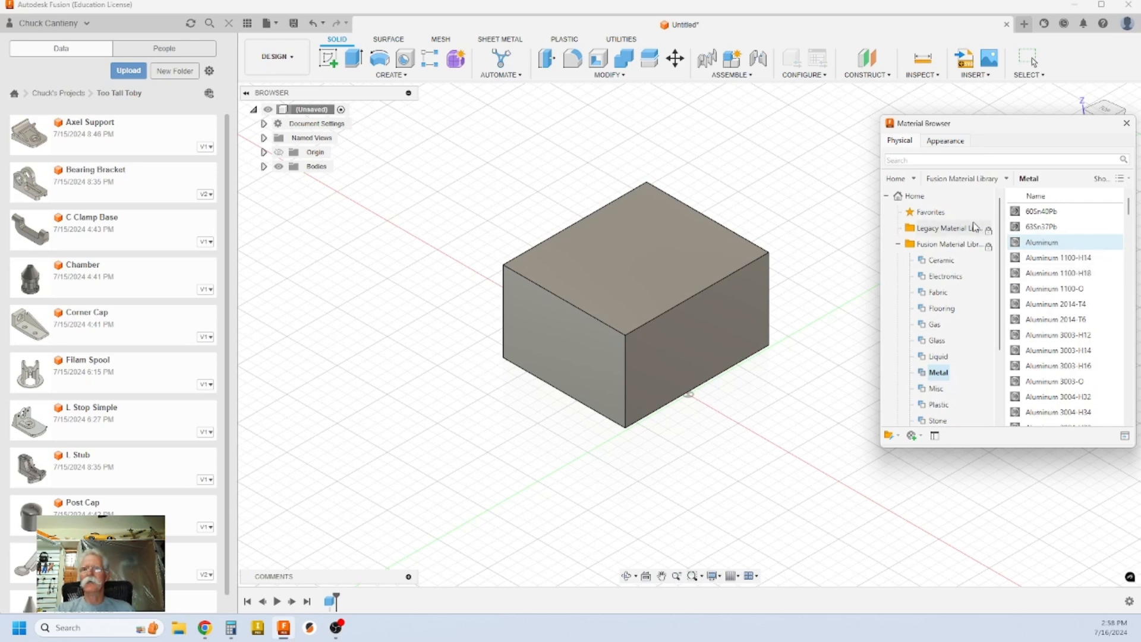
Step: Delete Aluminum 3003-O and Aluminum from Favorites
{"action": "left_click", "coordinate": [931, 213]}
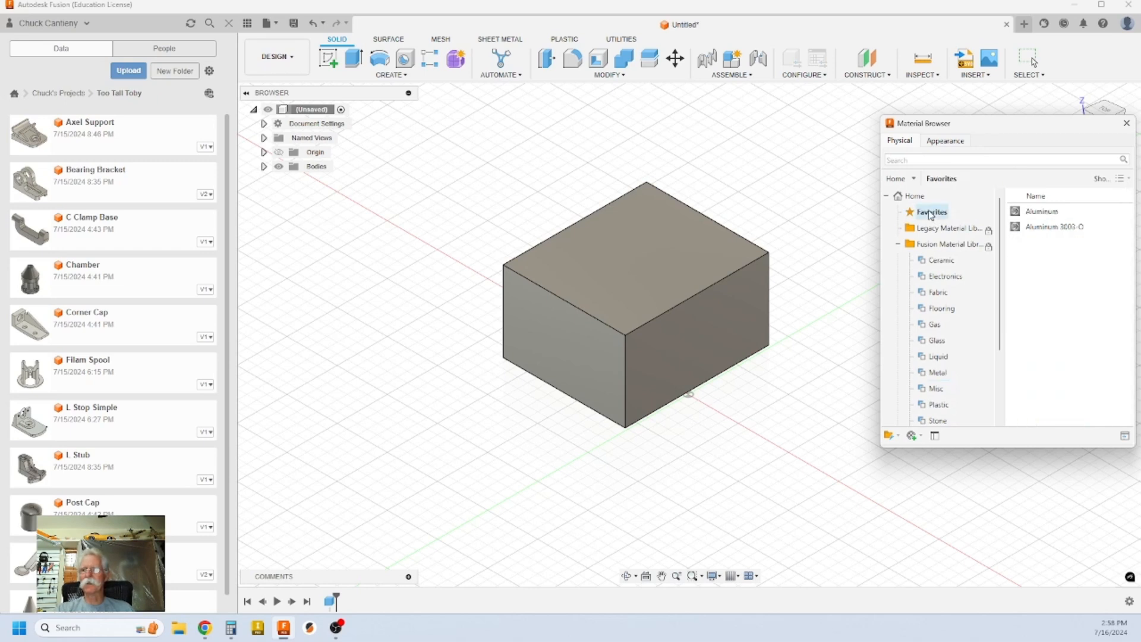
{"action": "right_click", "coordinate": [1053, 233]}
{"action": "left_click", "coordinate": [1082, 262]}
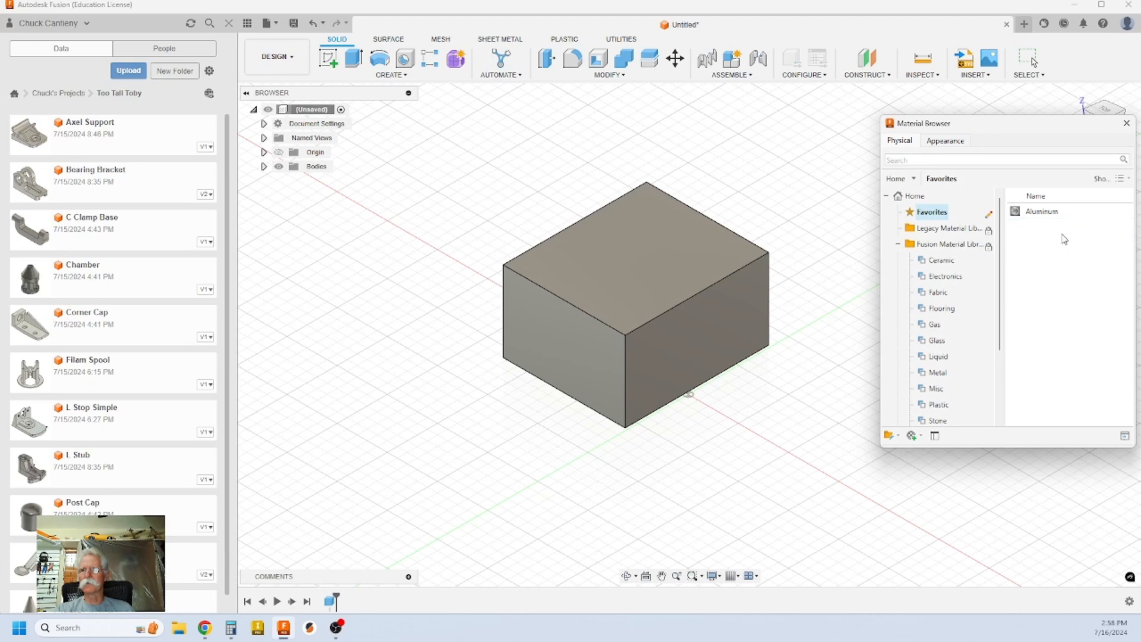
{"action": "right_click", "coordinate": [1043, 212]}
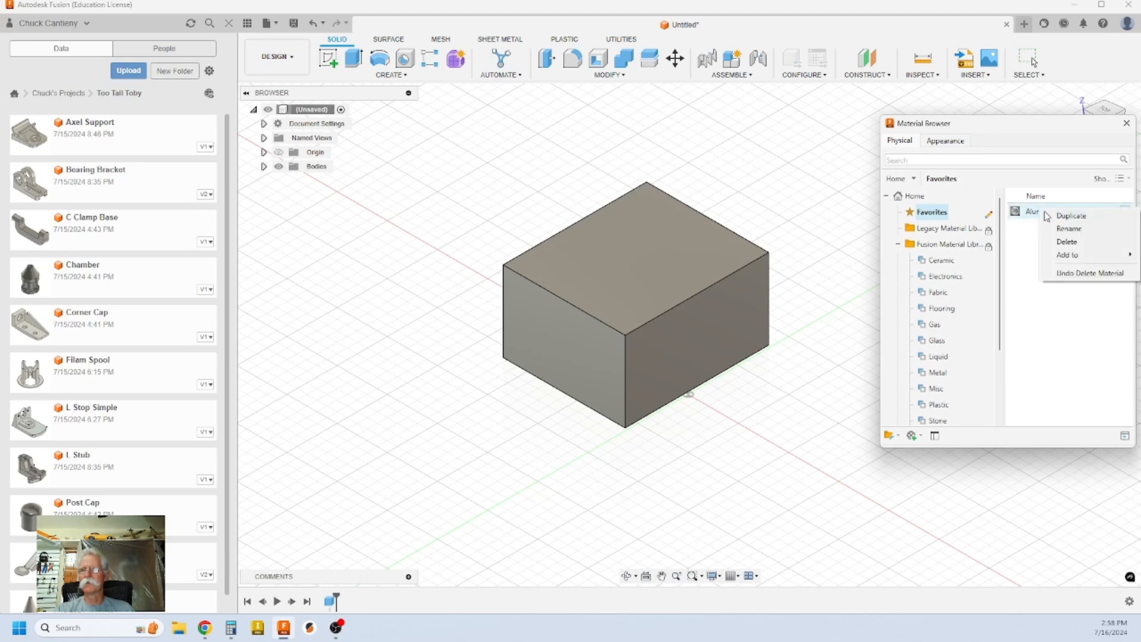
{"action": "left_click", "coordinate": [1075, 243]}
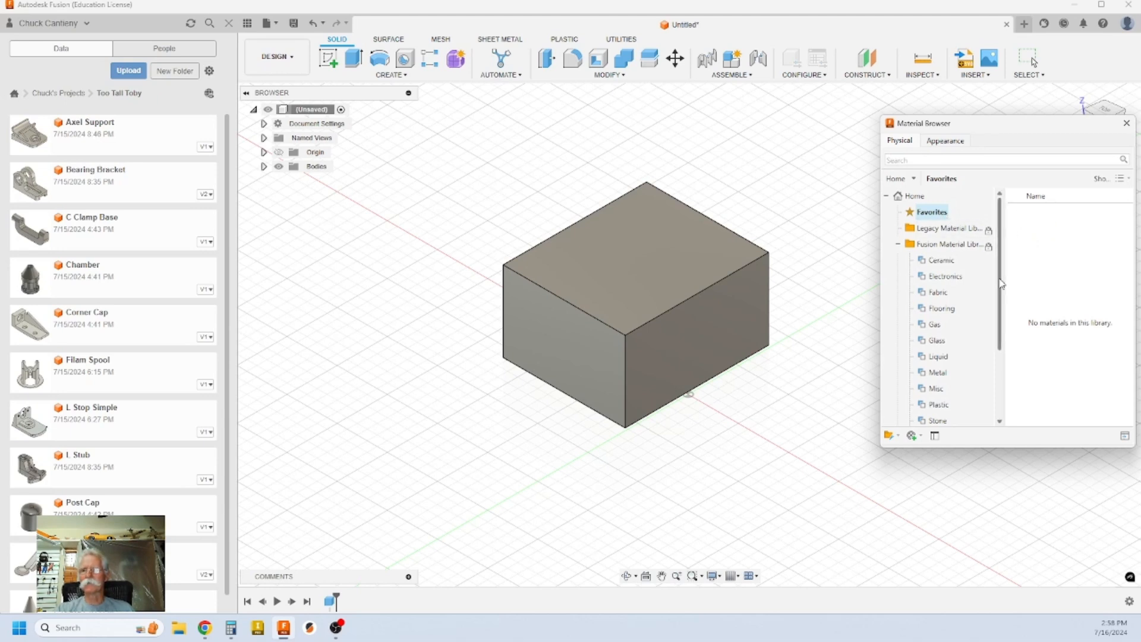
Step: Confirm the Toby Material library is still empty, then return to the Fusion Metal list
{"action": "scroll", "coordinate": [975, 309], "scroll_direction": "down", "scroll_amount": 2}
{"action": "left_click", "coordinate": [938, 421]}
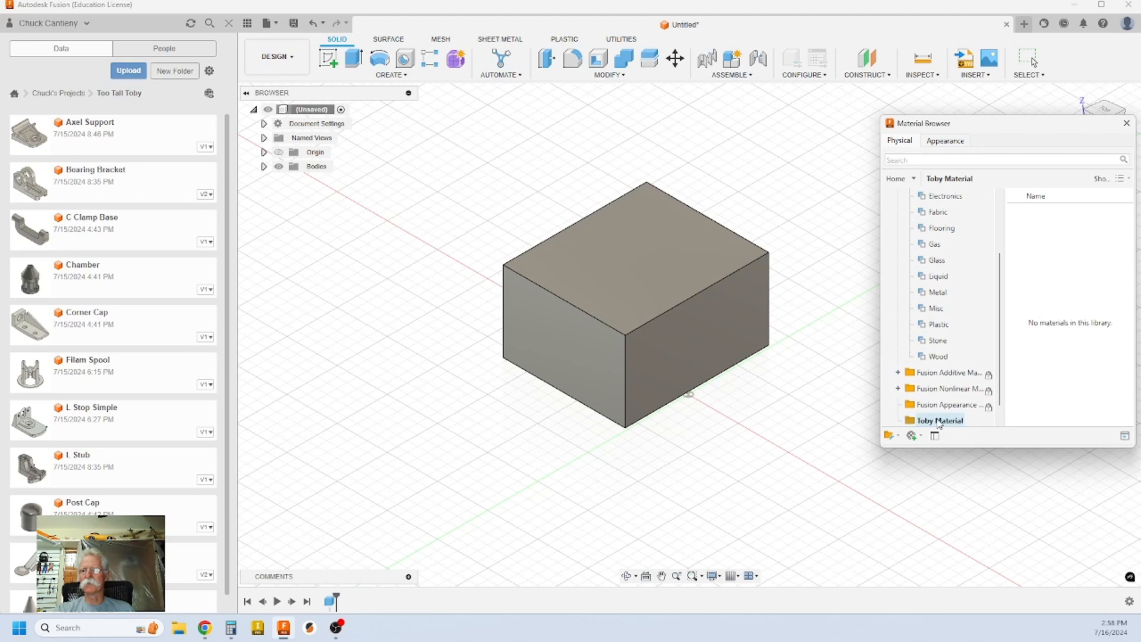
{"action": "scroll", "coordinate": [1002, 273], "scroll_direction": "up", "scroll_amount": 2}
{"action": "left_click_drag", "start_coordinate": [1004, 262], "coordinate": [1006, 220]}
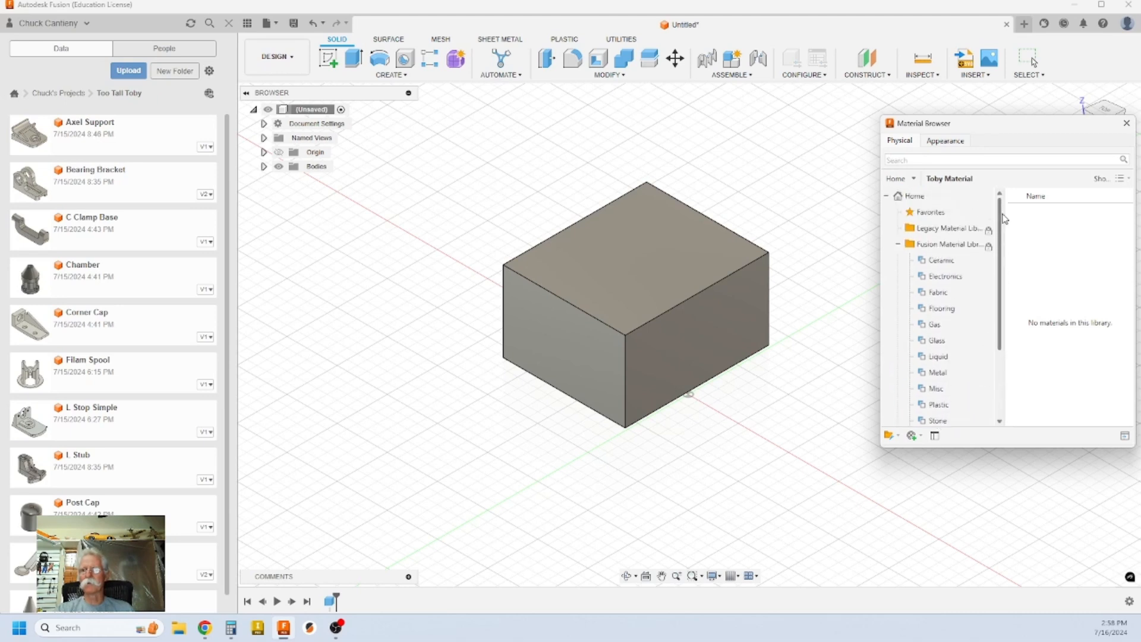
{"action": "left_click", "coordinate": [938, 373]}
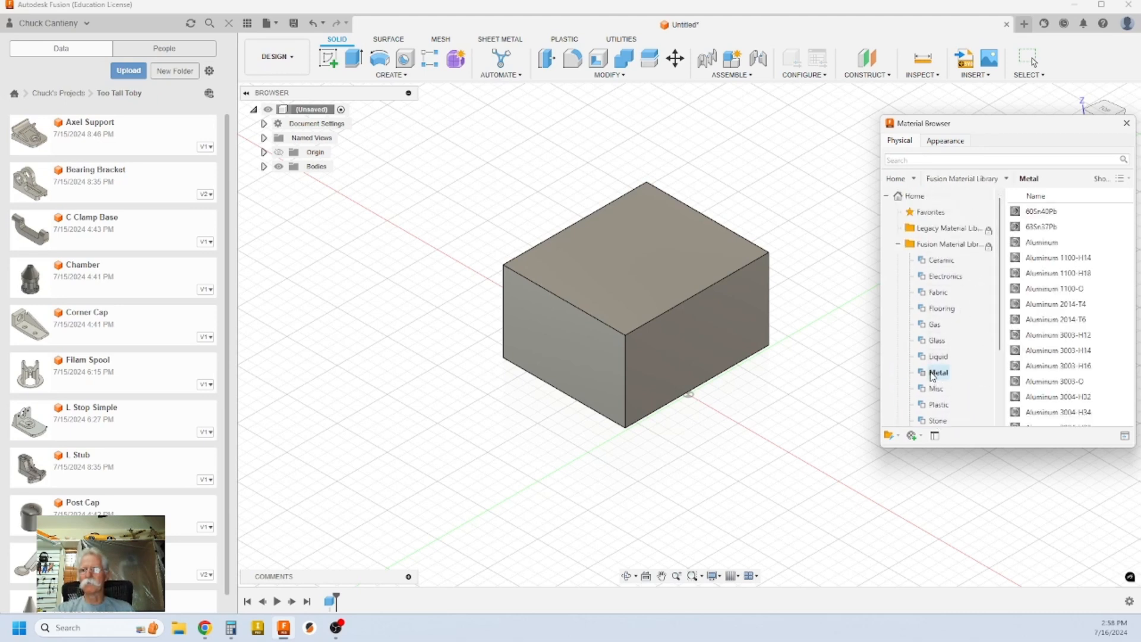
Step: Add Aluminum to Favorites and rename it 'Aluminum 1060 - Toby'
{"action": "left_click", "coordinate": [1115, 243]}
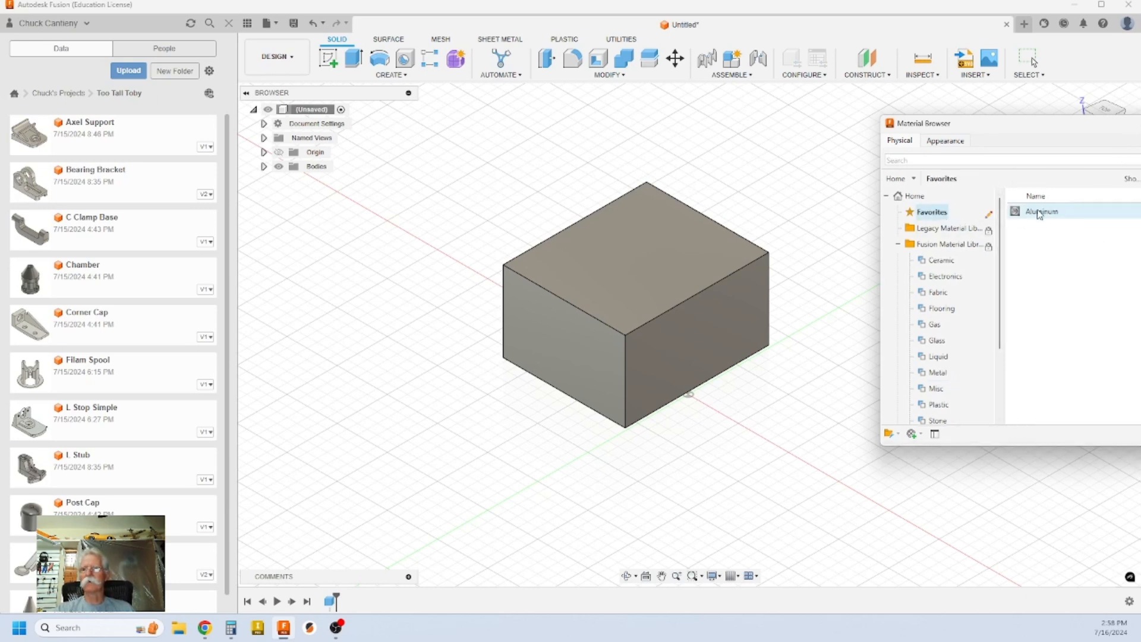
{"action": "left_click_drag", "start_coordinate": [1023, 124], "coordinate": [700, 125]}
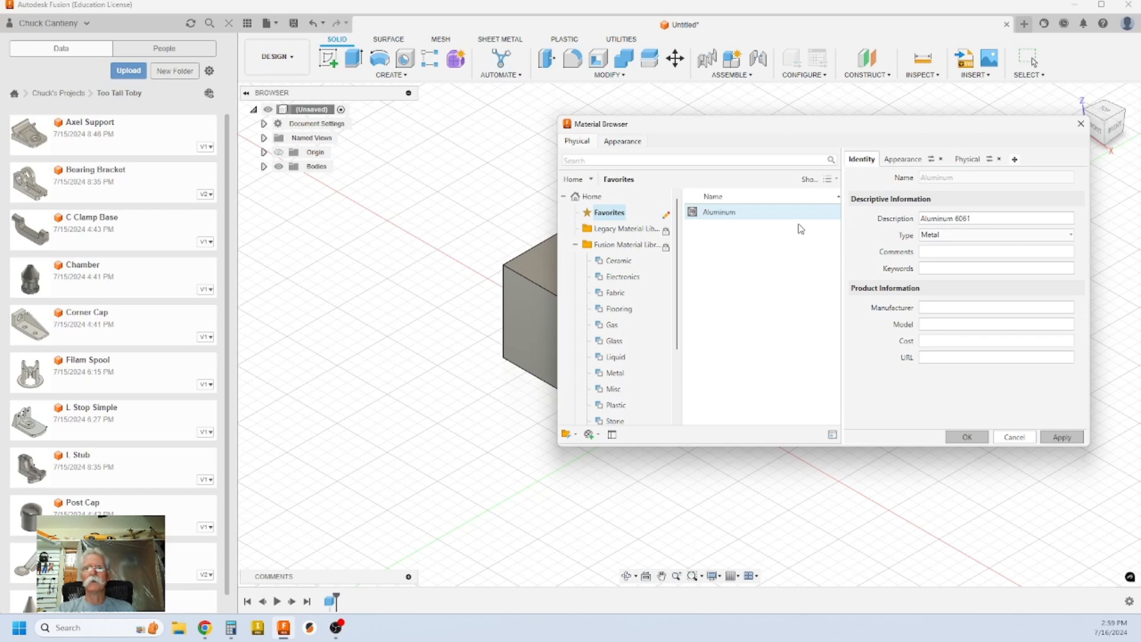
{"action": "right_click", "coordinate": [745, 212]}
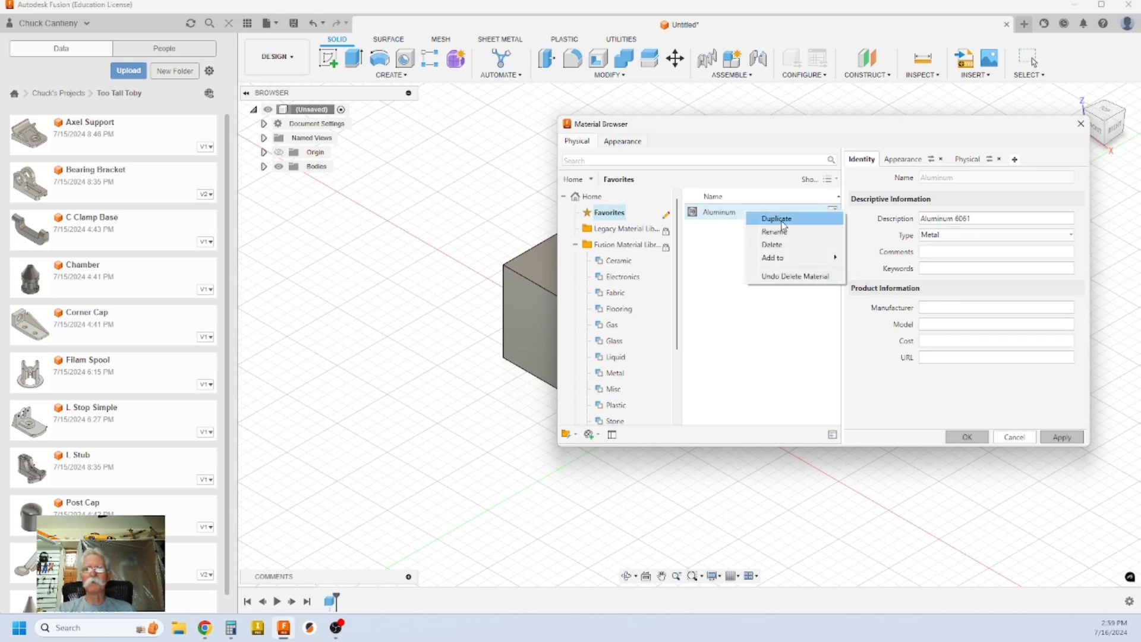
{"action": "left_click", "coordinate": [780, 232]}
{"action": "left_click", "coordinate": [752, 211]}
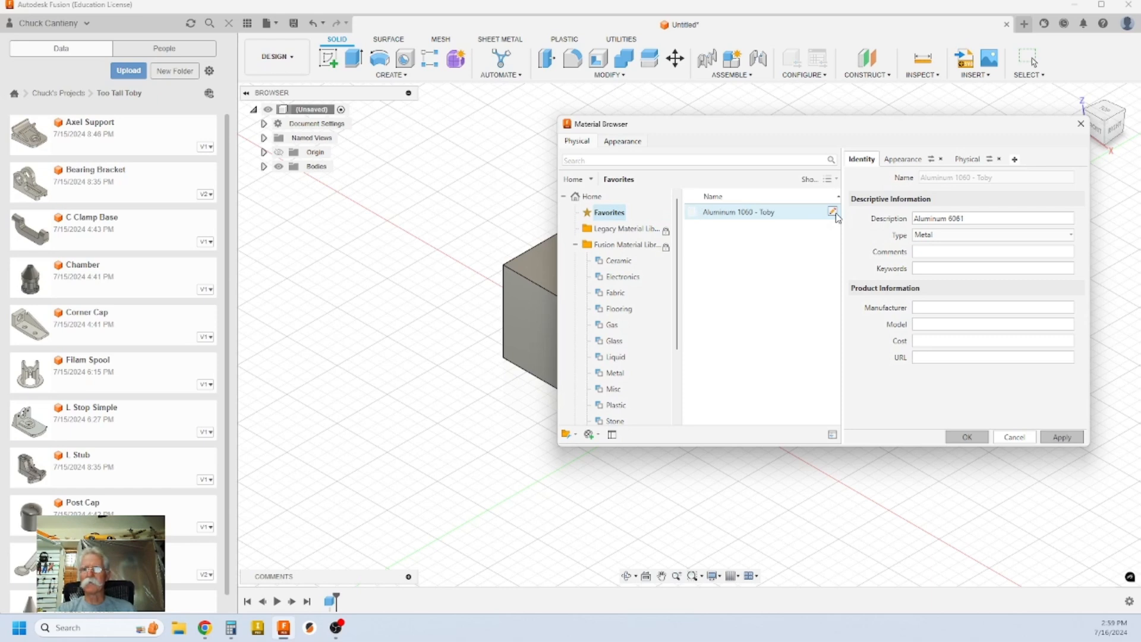
Step: Compare Aluminum 1060 - Toby's 2.700 g/cm³ density with the Google Docs reference
{"action": "left_click", "coordinate": [968, 159]}
{"action": "scroll", "coordinate": [968, 353], "scroll_direction": "down", "scroll_amount": 1}
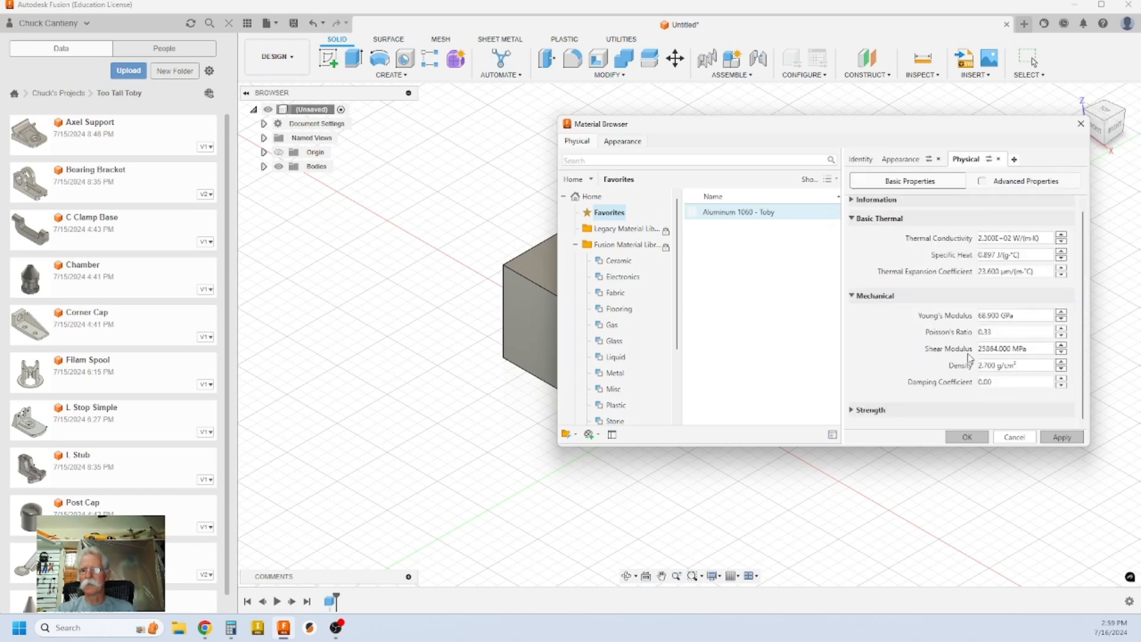
{"action": "left_click", "coordinate": [984, 364]}
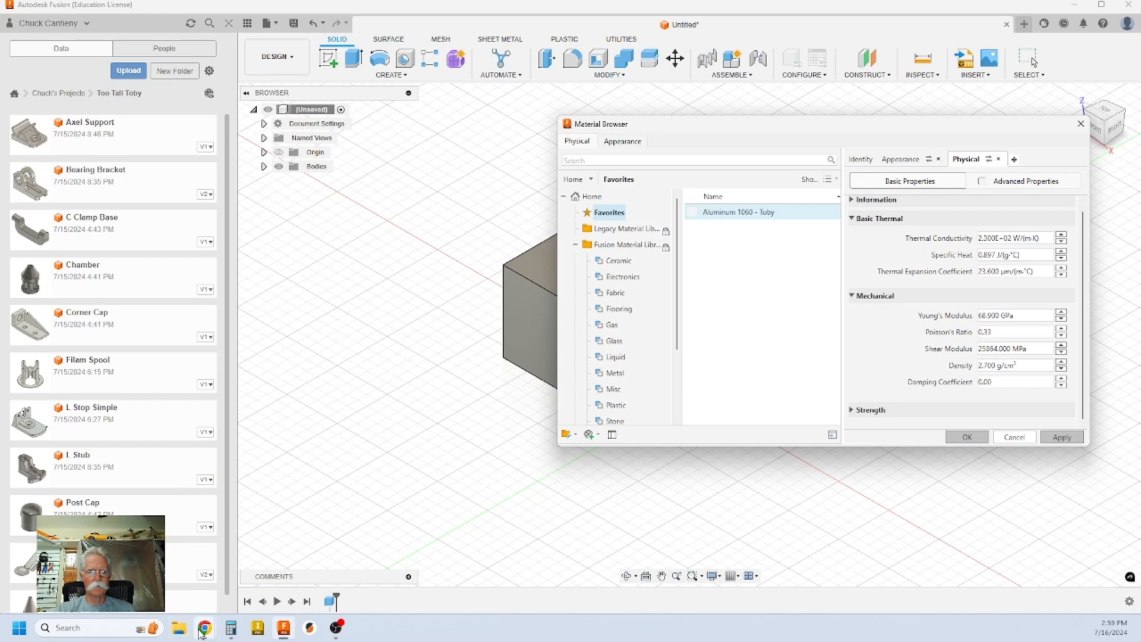
{"action": "mouse_move", "coordinate": [207, 628]}
{"action": "left_click", "coordinate": [244, 585]}
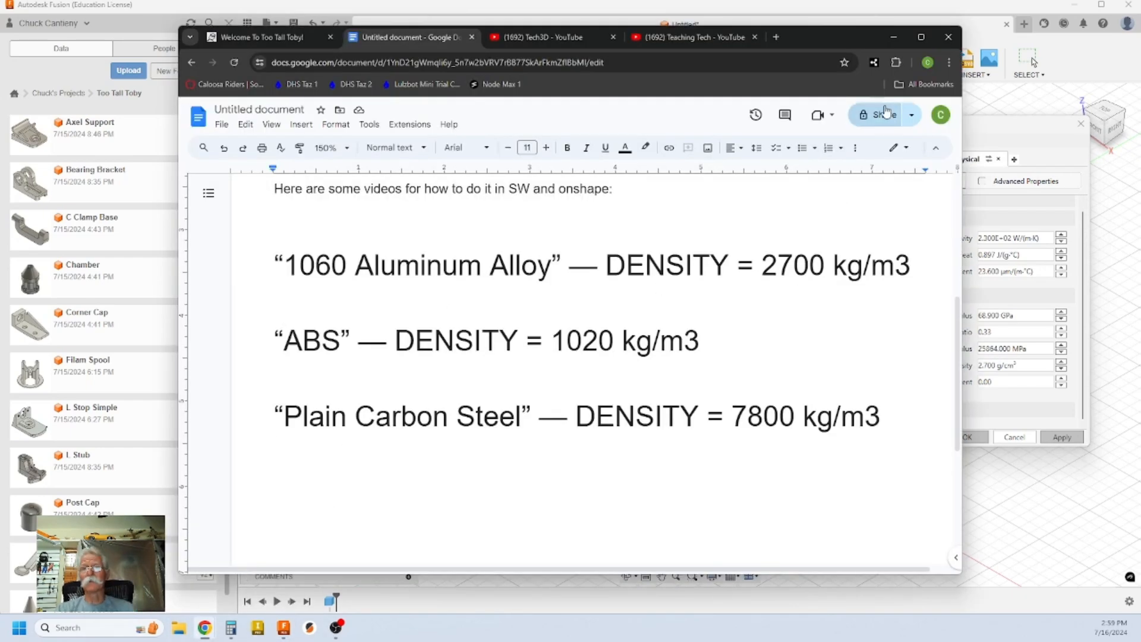
{"action": "left_click", "coordinate": [1027, 489]}
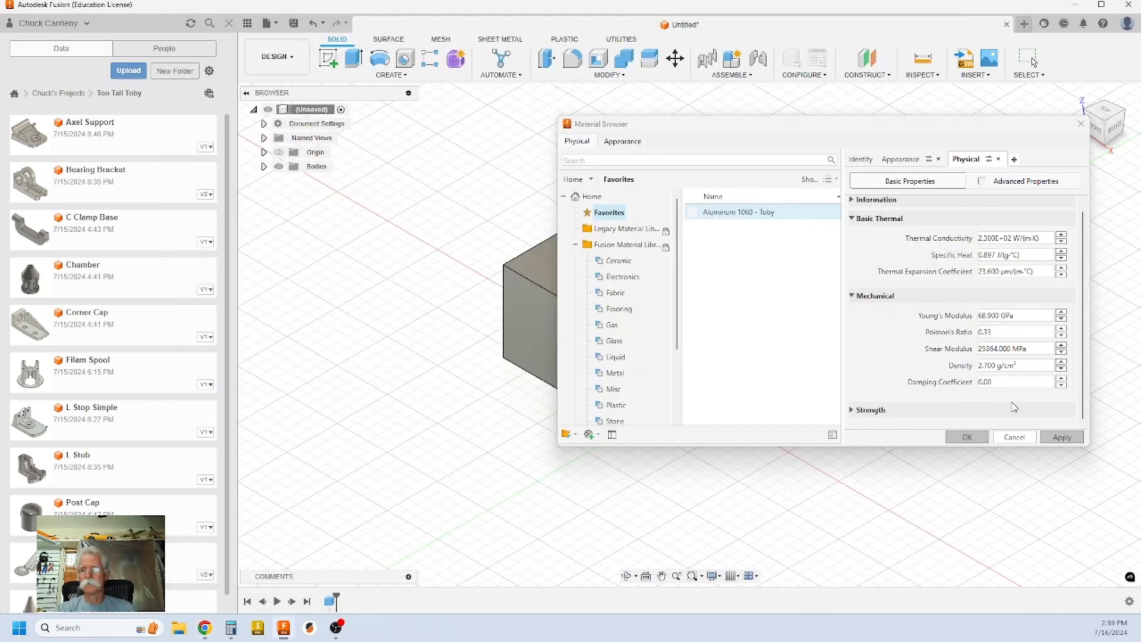
Step: Return to the Fusion Material Library's Metal list and scroll down to Steel, Carbon
{"action": "left_click", "coordinate": [1066, 438]}
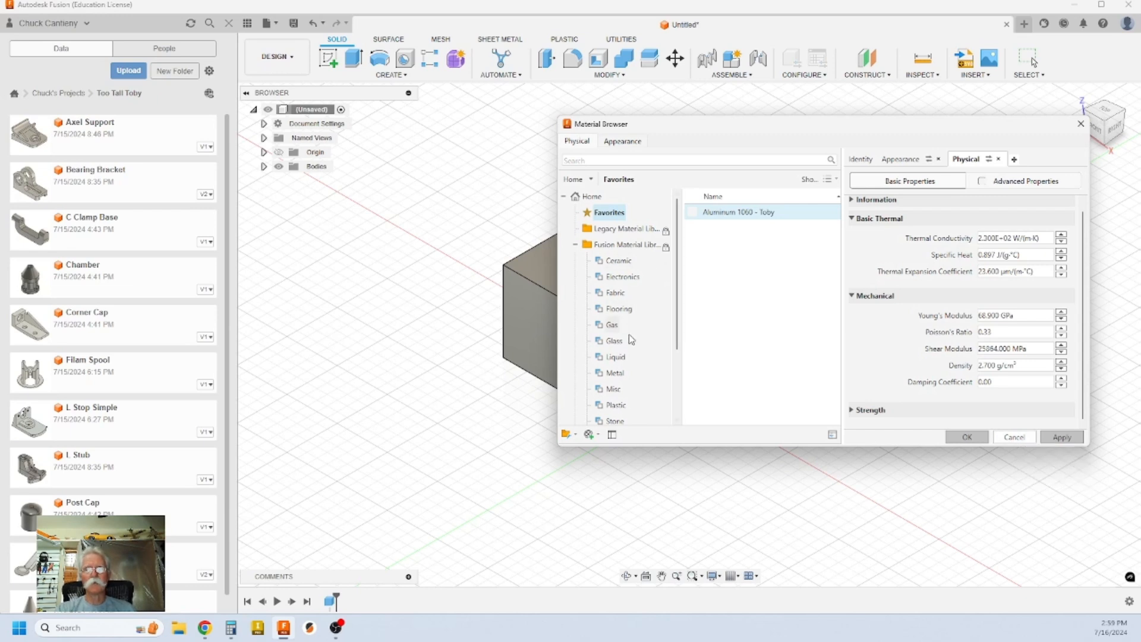
{"action": "left_click", "coordinate": [608, 376]}
{"action": "left_click_drag", "start_coordinate": [838, 208], "coordinate": [839, 389]}
Step: Add Steel, Carbon to Favorites and focus its 7.850 g/cm³ Density field
{"action": "left_click", "coordinate": [745, 369]}
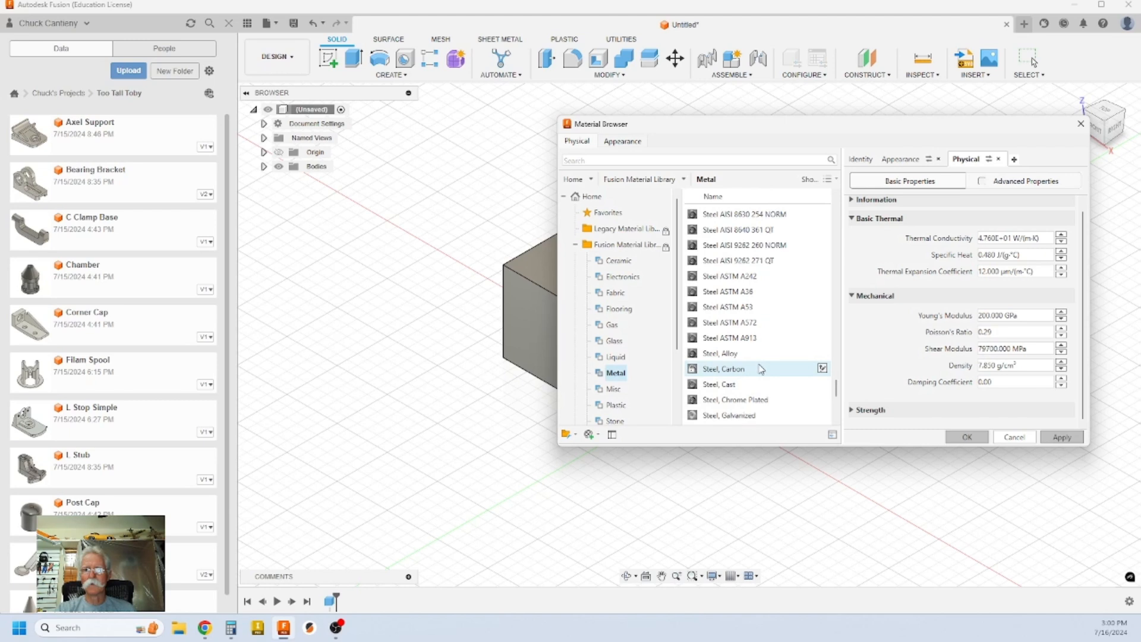
{"action": "left_click", "coordinate": [823, 369]}
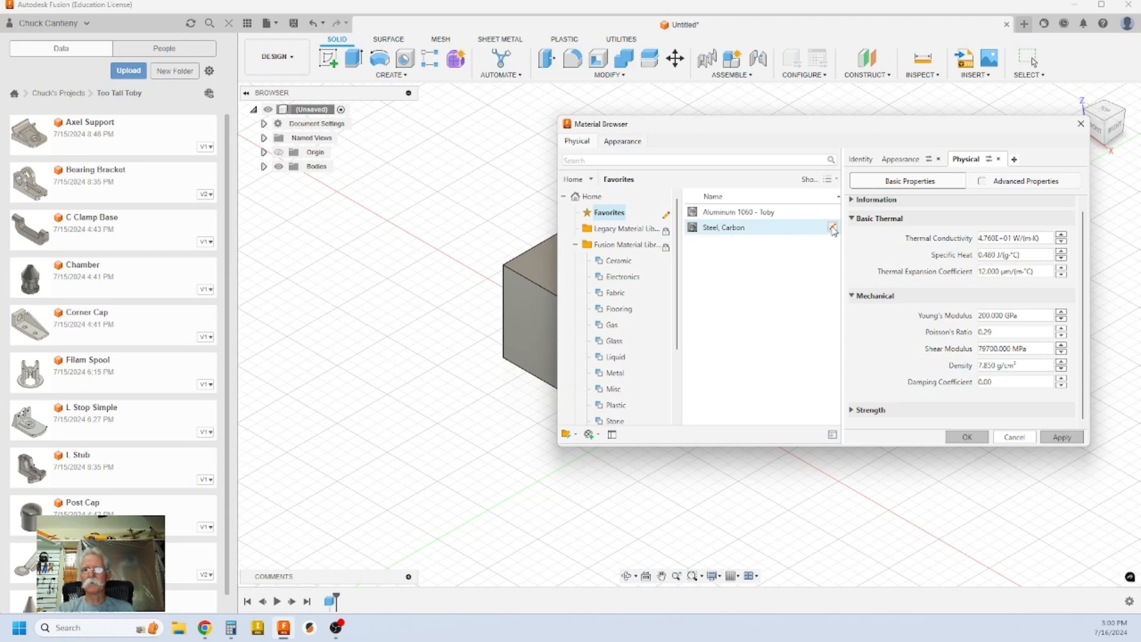
{"action": "left_click", "coordinate": [979, 365]}
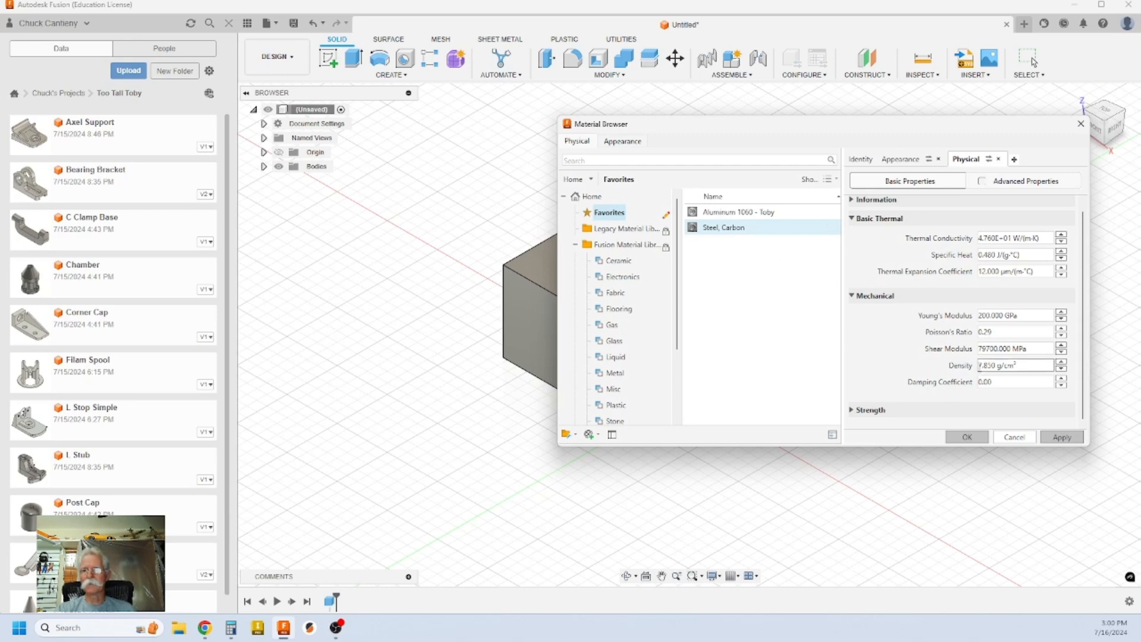
{"action": "left_click", "coordinate": [992, 365]}
Step: Change the steel's density to 7.800 g/cm³ and apply it
{"action": "left_click", "coordinate": [992, 366]}
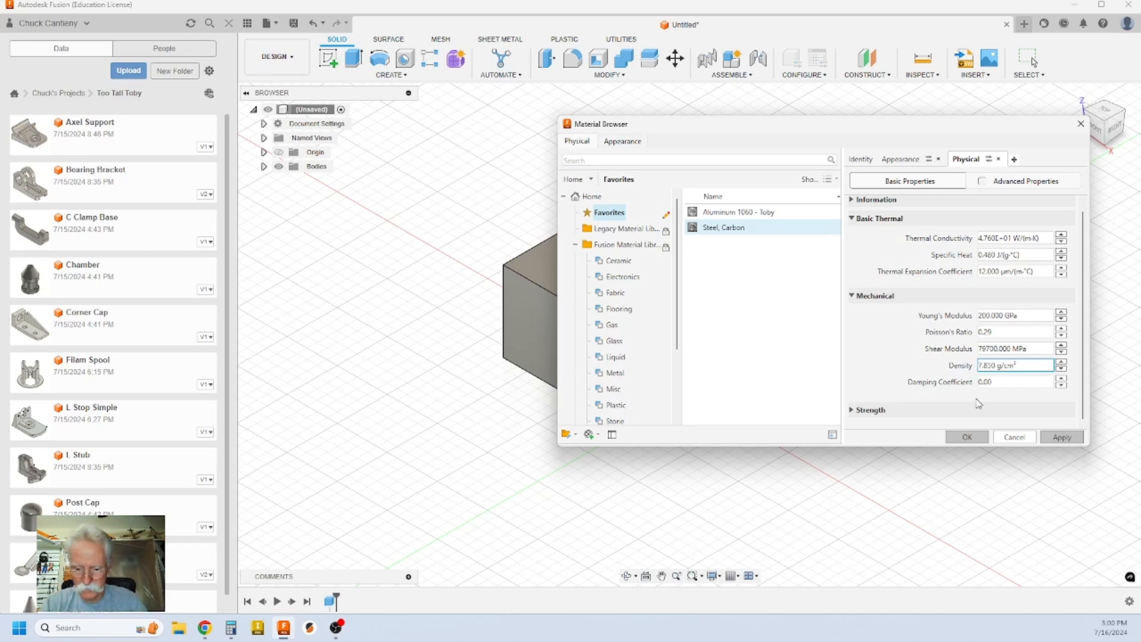
{"action": "key", "text": "BackSpace"}
{"action": "type", "text": "0"}
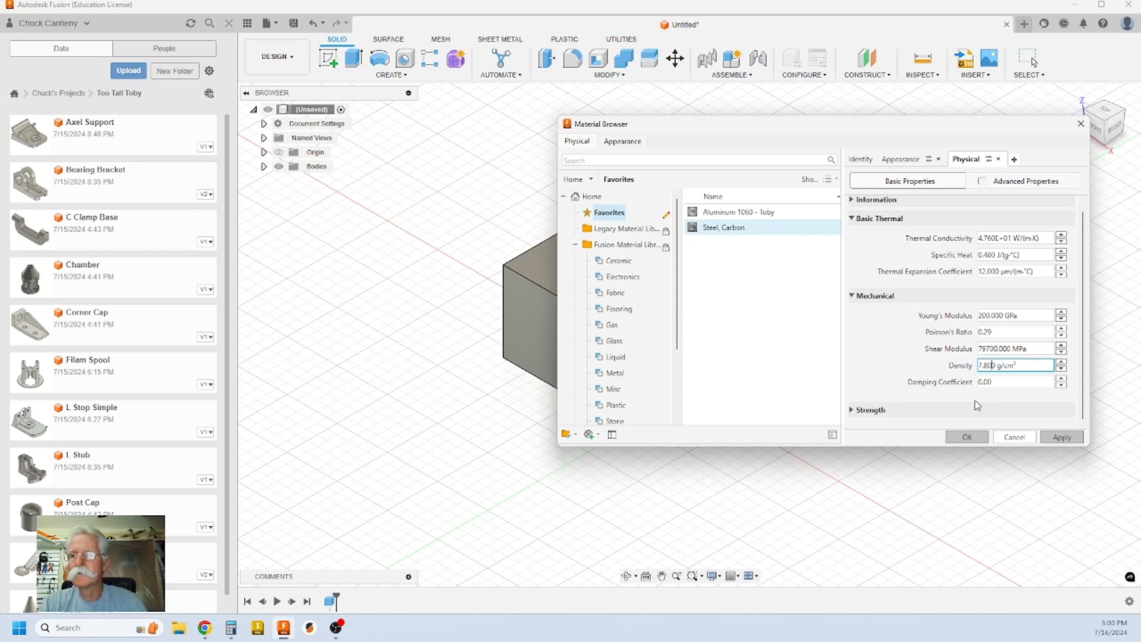
{"action": "left_click", "coordinate": [1063, 438]}
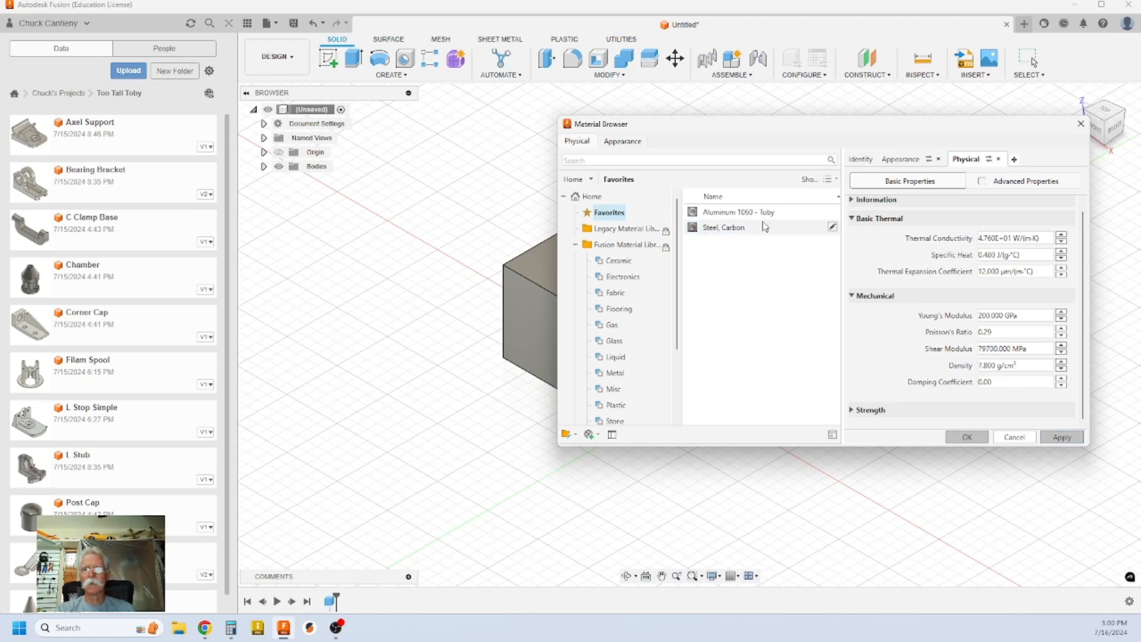
Step: Rename the steel favourite to 'Steel, Carbon - Toby'
{"action": "right_click", "coordinate": [743, 233]}
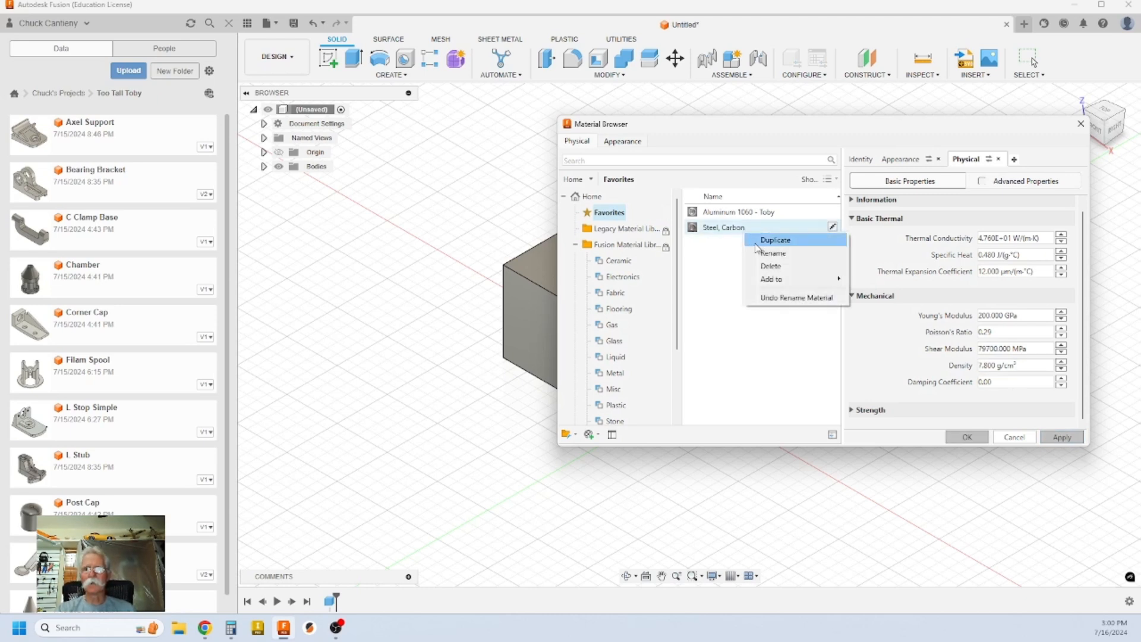
{"action": "left_click", "coordinate": [764, 255]}
{"action": "left_click", "coordinate": [752, 228]}
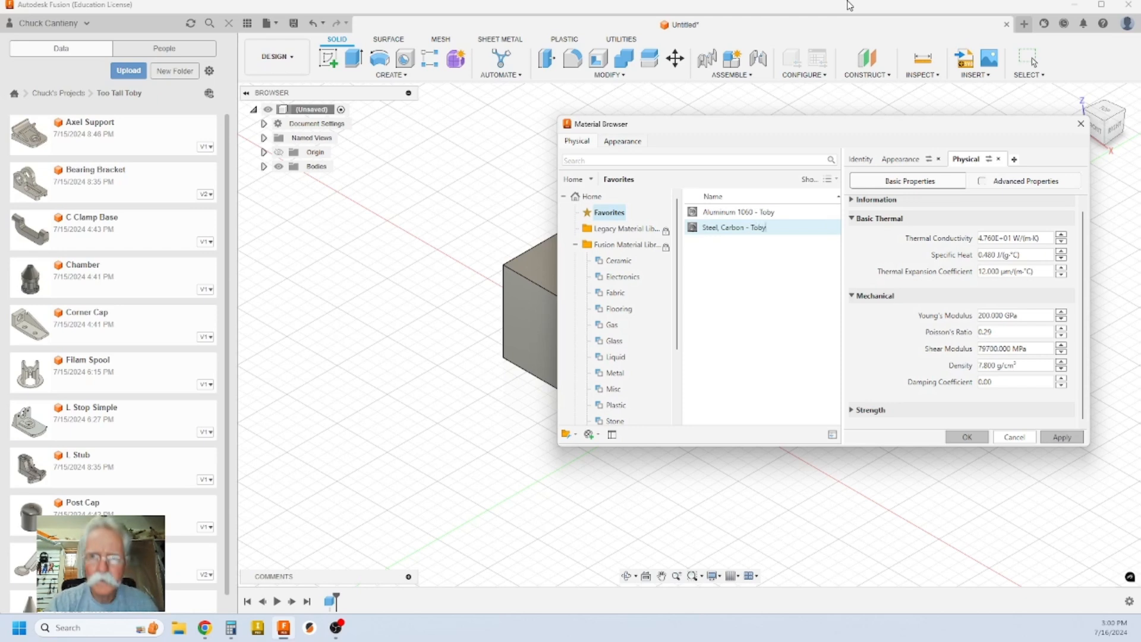
{"action": "left_click", "coordinate": [783, 253]}
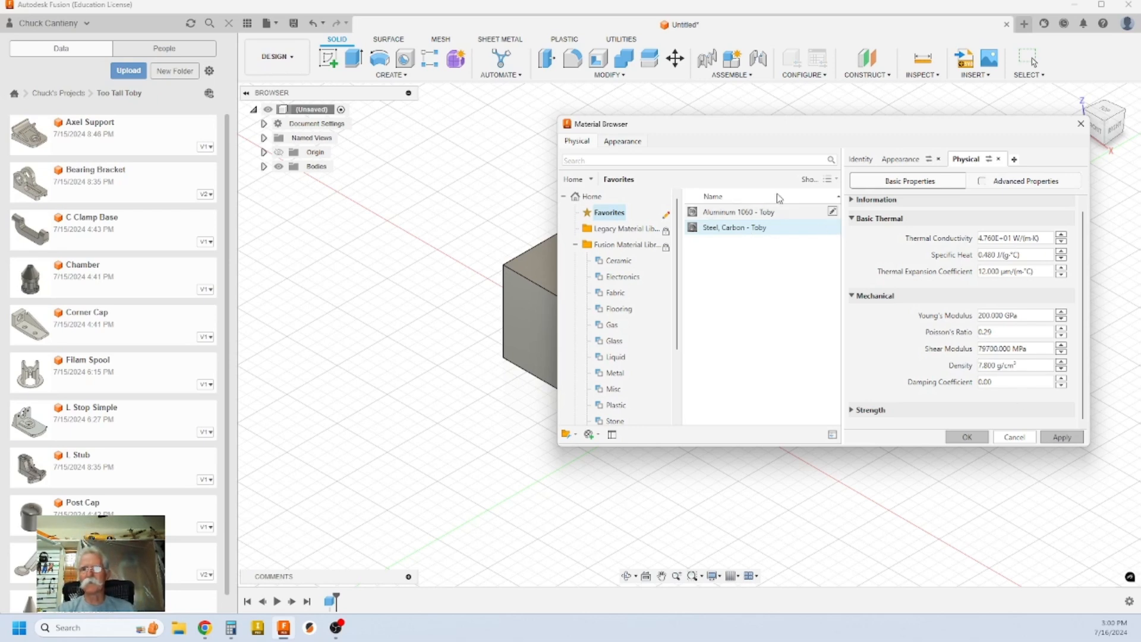
Step: Add ABS Plastic from the Fusion library's Plastic category to Favorites
{"action": "left_click", "coordinate": [831, 212]}
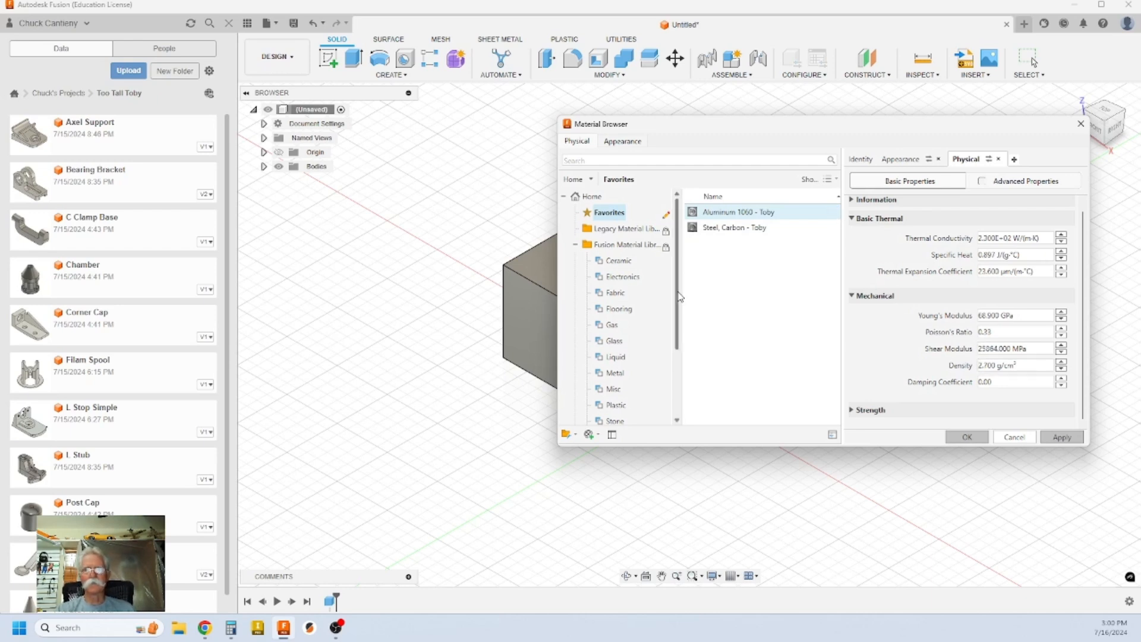
{"action": "scroll", "coordinate": [680, 296], "scroll_direction": "down", "scroll_amount": 1}
{"action": "left_click", "coordinate": [616, 357]}
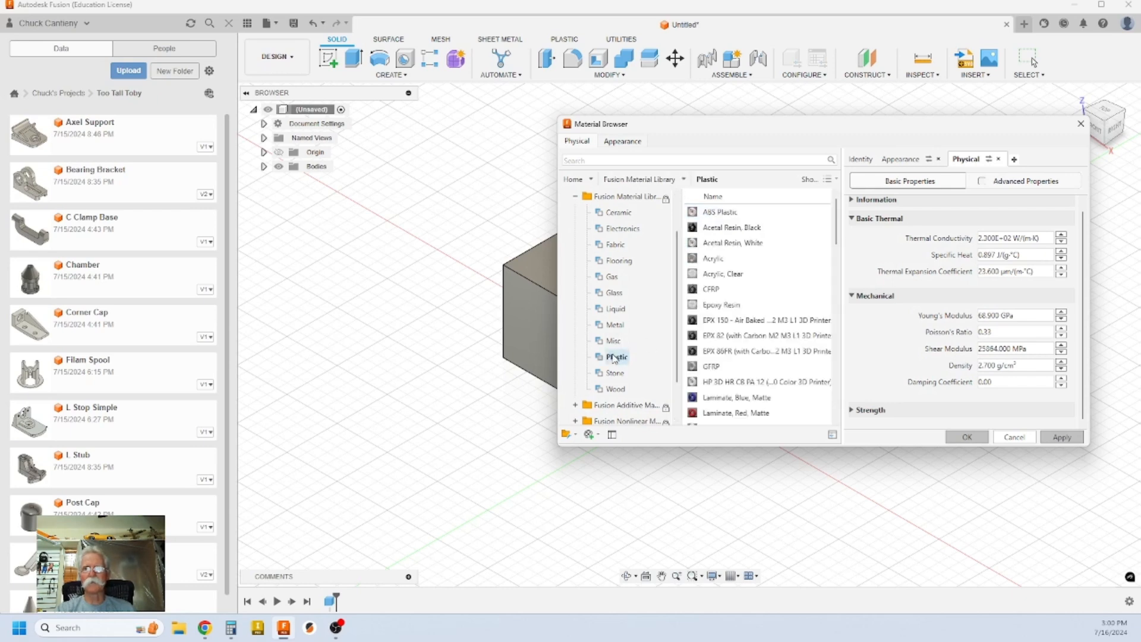
{"action": "mouse_move", "coordinate": [726, 216]}
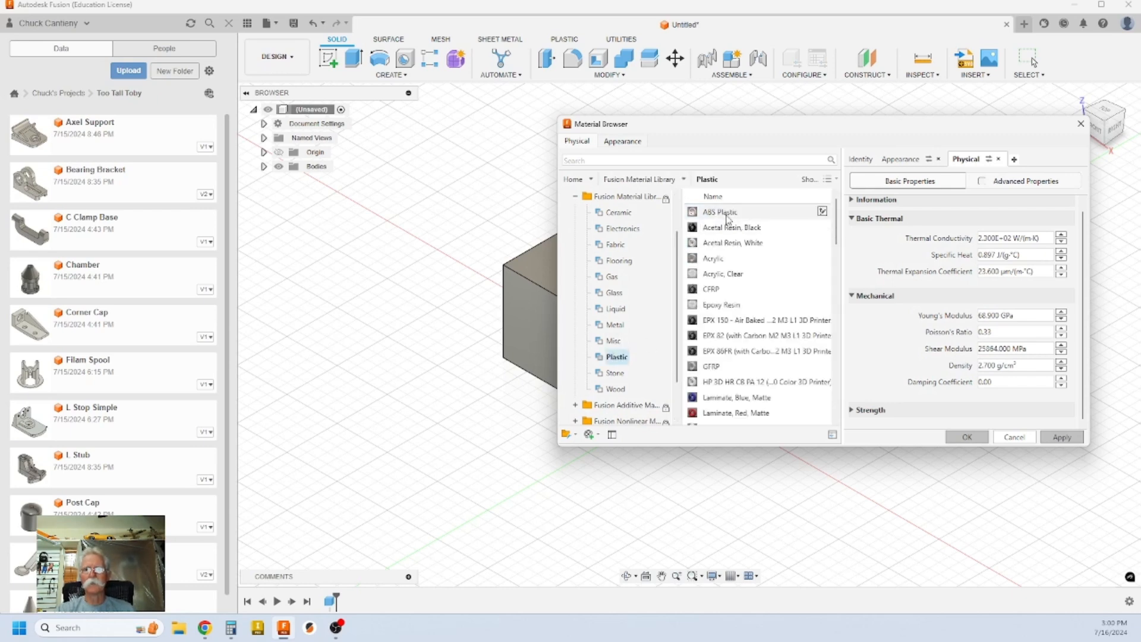
{"action": "left_click", "coordinate": [823, 213]}
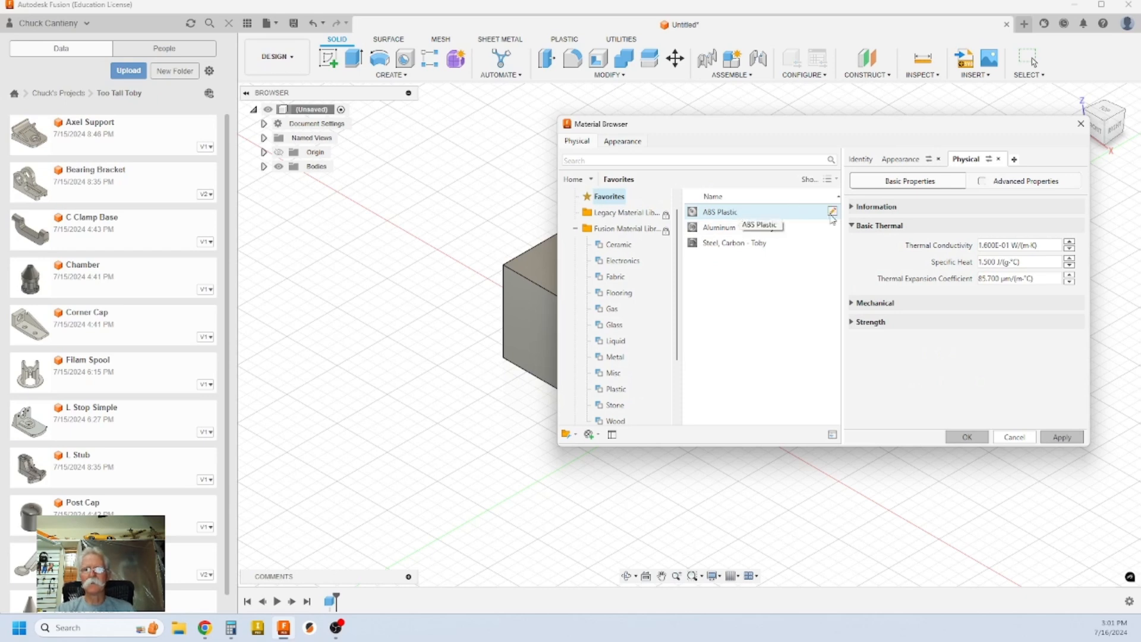
Step: Compare ABS Plastic's 1.060 g/cm³ mechanical density against the Google Docs reference
{"action": "left_click", "coordinate": [852, 304]}
{"action": "left_click", "coordinate": [984, 374]}
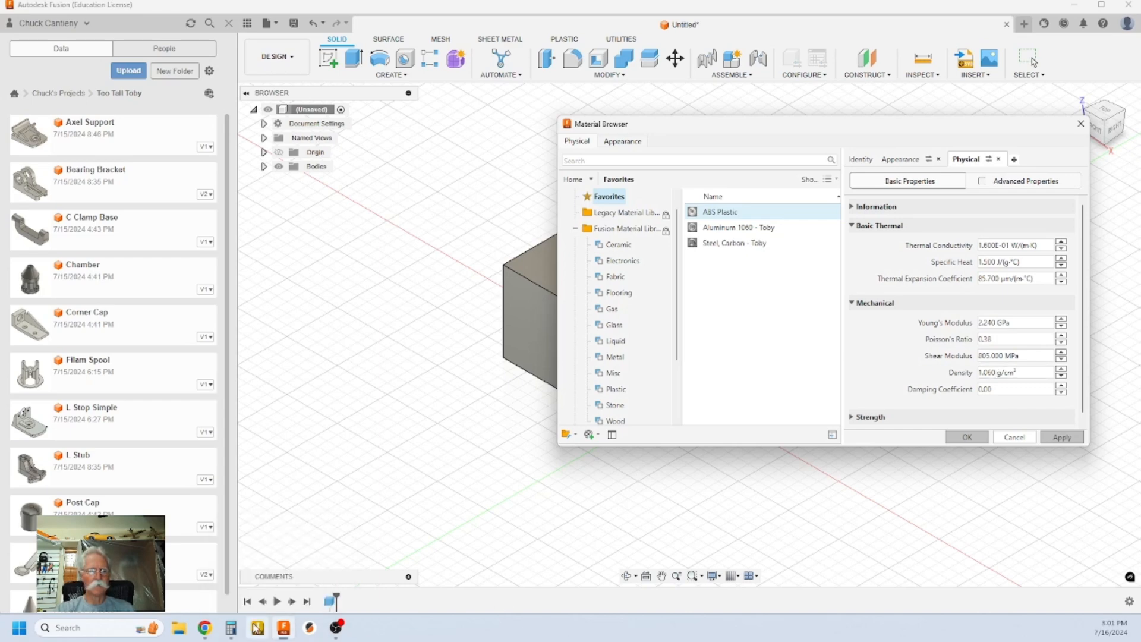
{"action": "mouse_move", "coordinate": [202, 628]}
{"action": "left_click", "coordinate": [247, 590]}
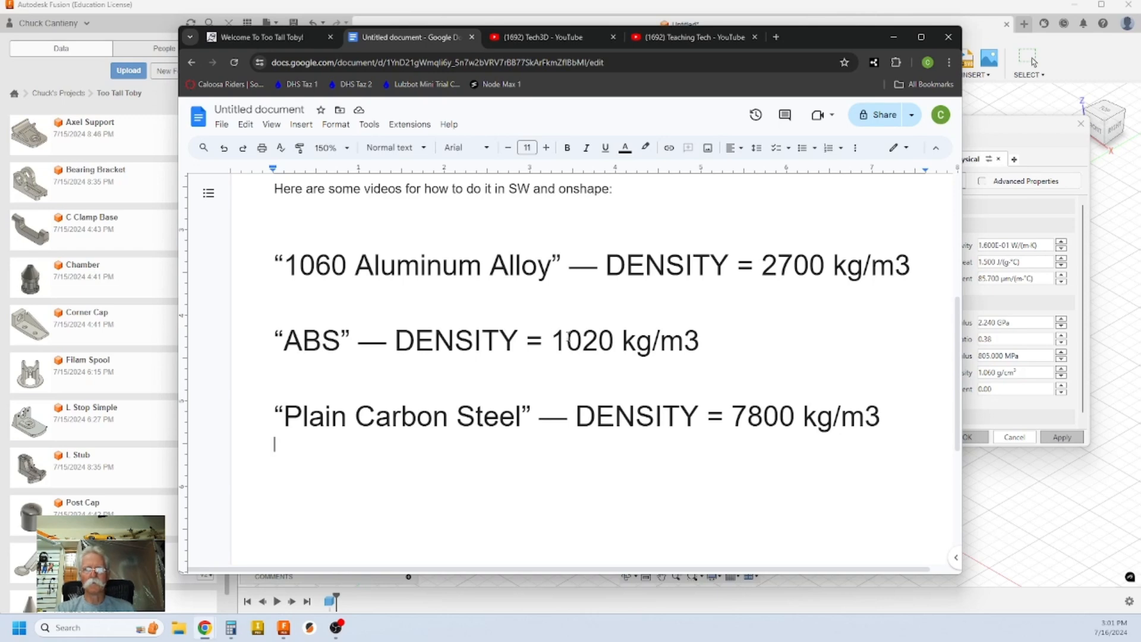
{"action": "left_click", "coordinate": [1021, 498]}
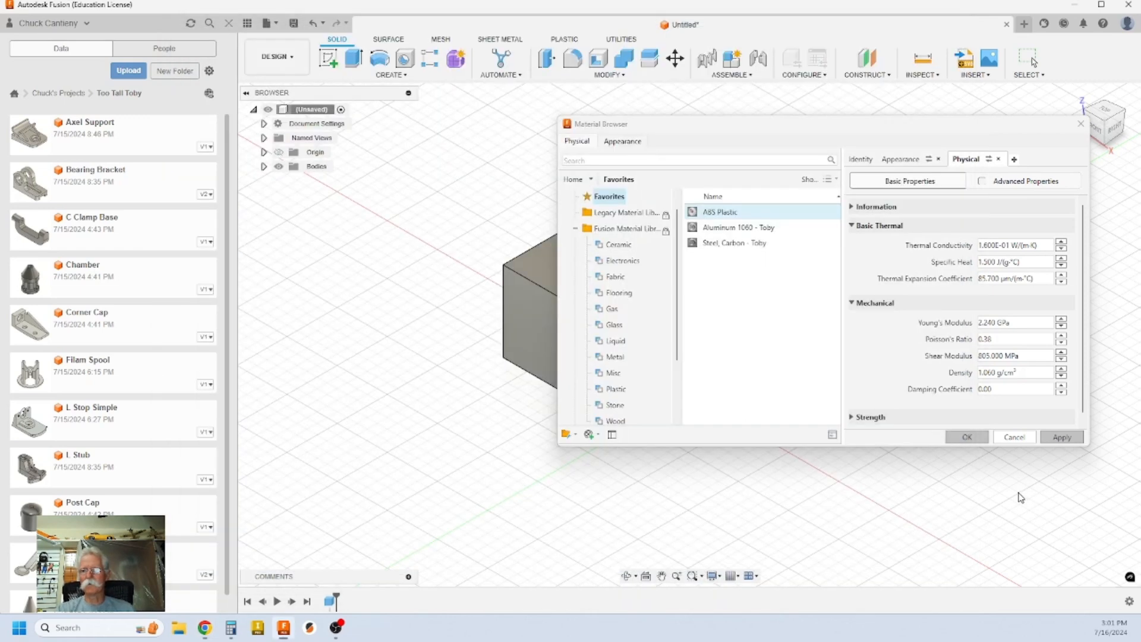
Step: Change the ABS Plastic favourite's density to 1.020 g/cm³ and save the edit
{"action": "left_click", "coordinate": [991, 375]}
{"action": "left_click", "coordinate": [992, 373]}
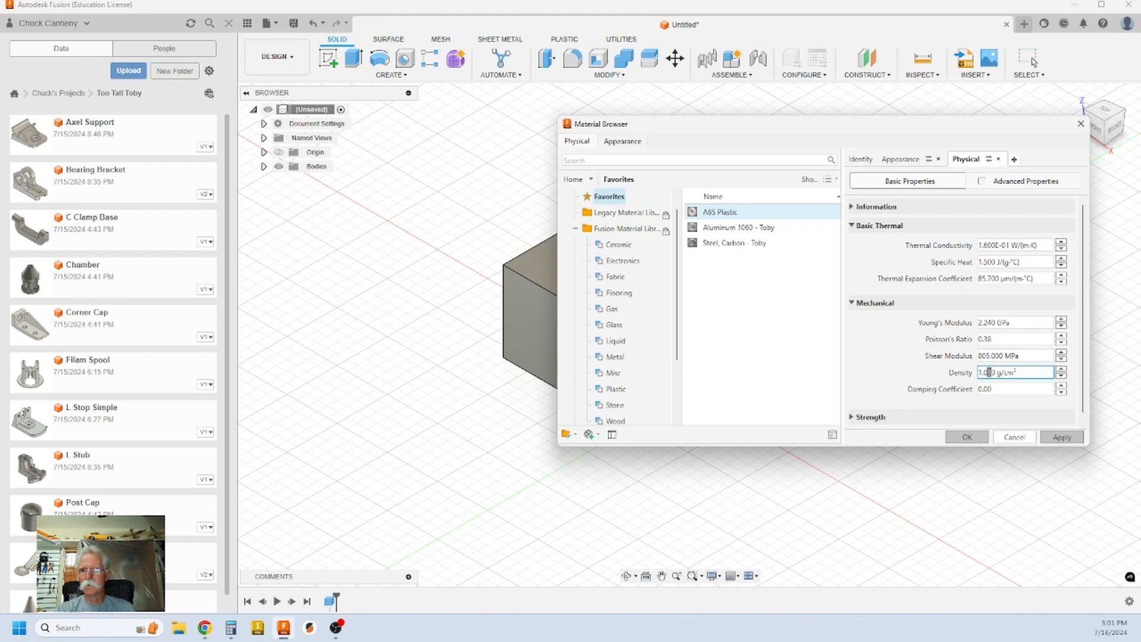
{"action": "key", "text": "shift+End"}
{"action": "type", "text": "2"}
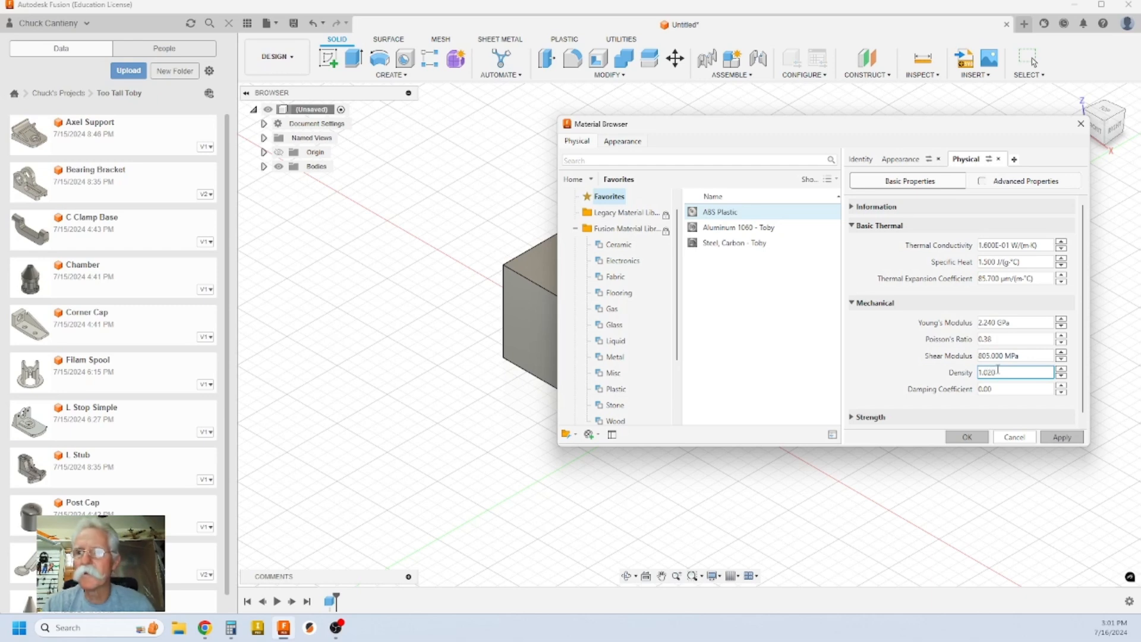
{"action": "left_click", "coordinate": [1064, 438]}
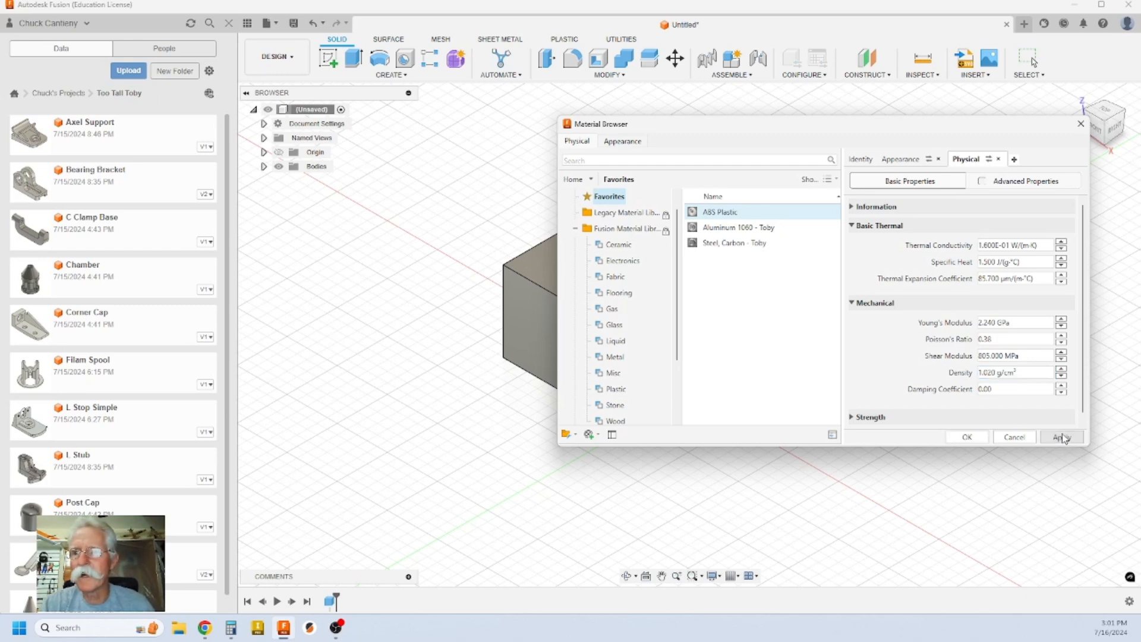
{"action": "left_click", "coordinate": [968, 437]}
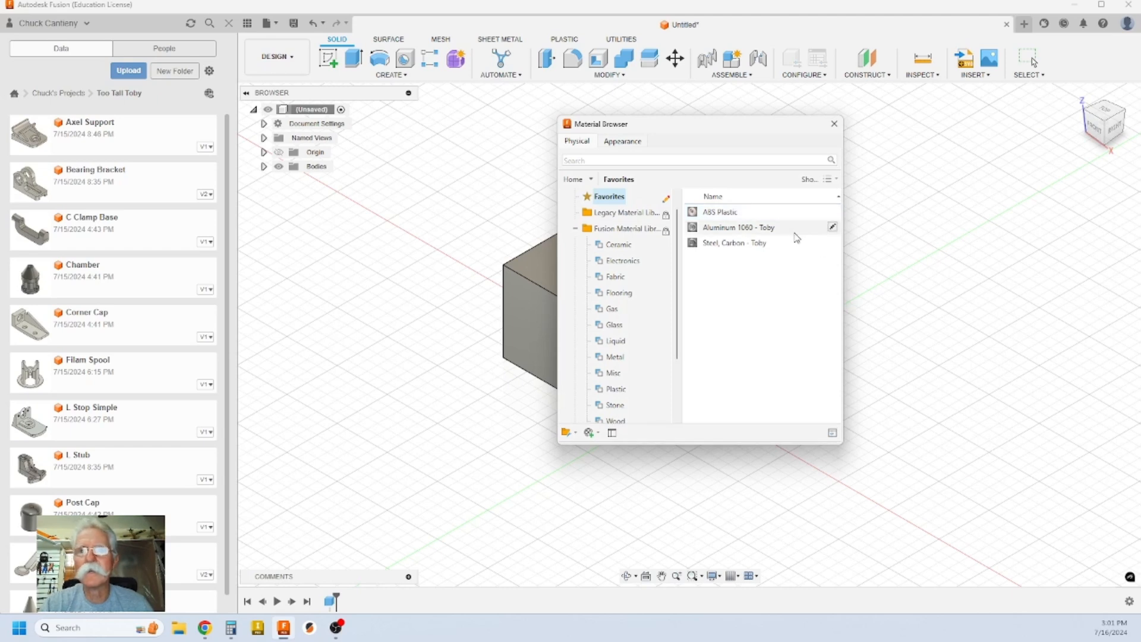
Step: Rename the ABS Plastic favourite to 'ABS Plastic - Toby'
{"action": "left_click", "coordinate": [748, 215]}
{"action": "right_click", "coordinate": [750, 219]}
{"action": "left_click", "coordinate": [775, 233]}
{"action": "key", "text": "Escape"}
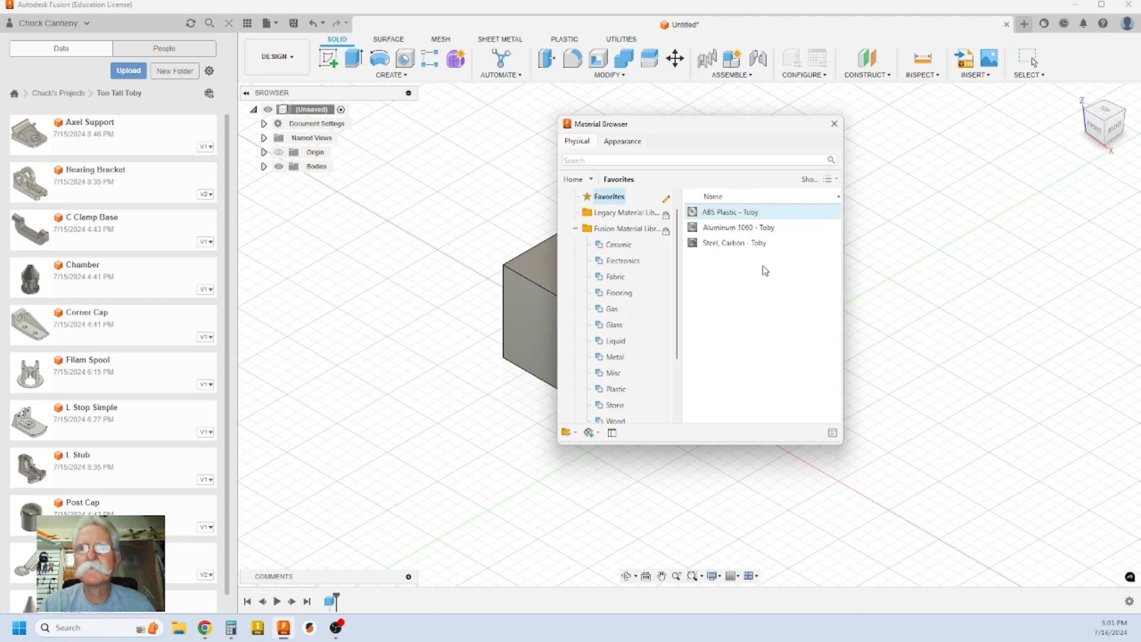
Step: View the physical properties of ABS Plastic, Aluminum 1060 and Steel, Carbon - Toby in turn
{"action": "left_click", "coordinate": [834, 213]}
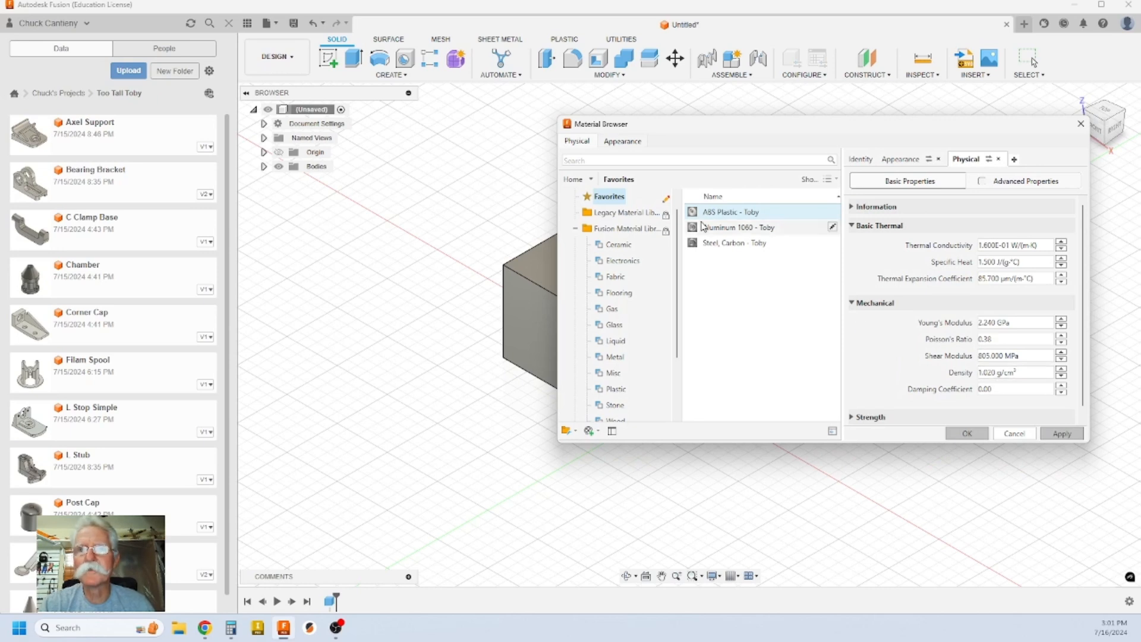
{"action": "left_click", "coordinate": [748, 232]}
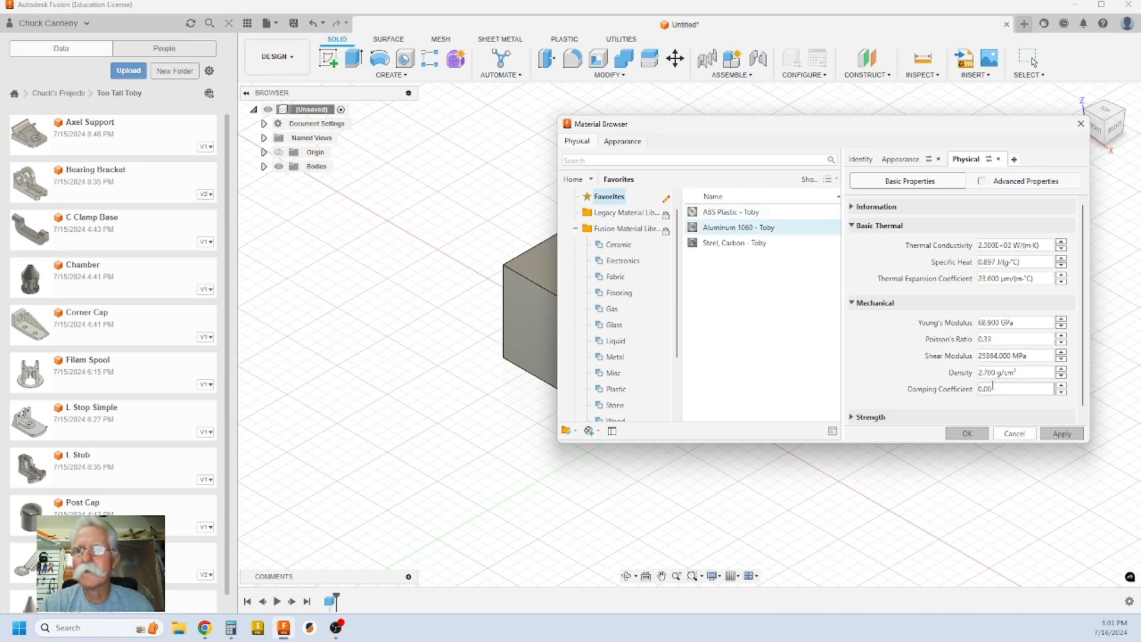
{"action": "left_click", "coordinate": [783, 245]}
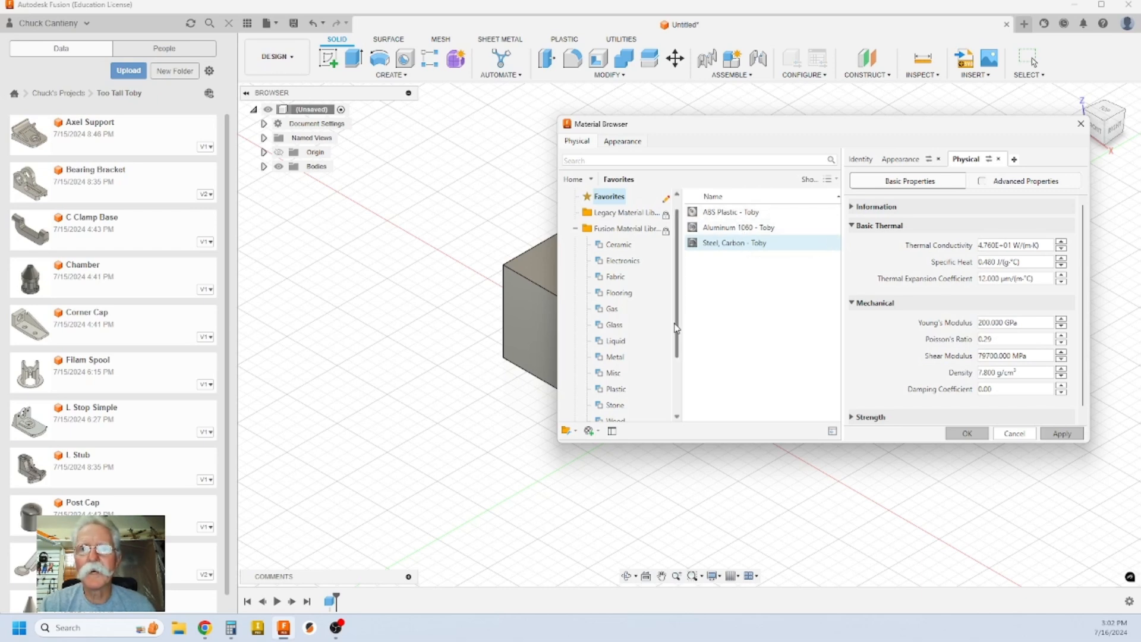
{"action": "left_click_drag", "start_coordinate": [679, 328], "coordinate": [675, 382]}
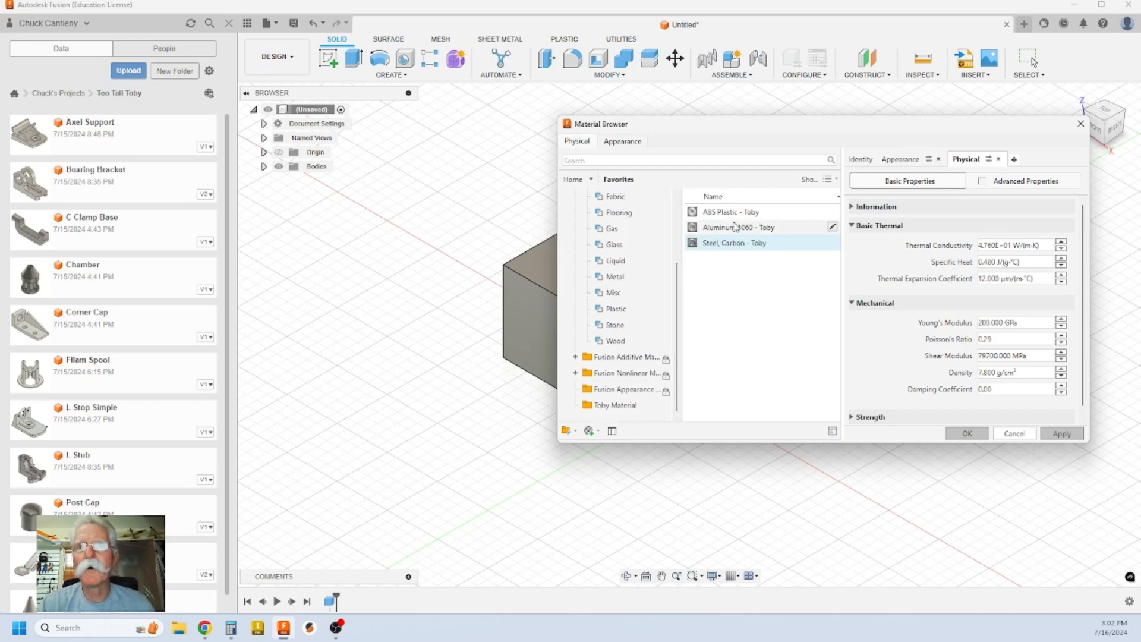
Step: Use Add to > Toby Material on each of ABS Plastic, Aluminum 1060 and Steel, Carbon - Toby
{"action": "right_click", "coordinate": [760, 213]}
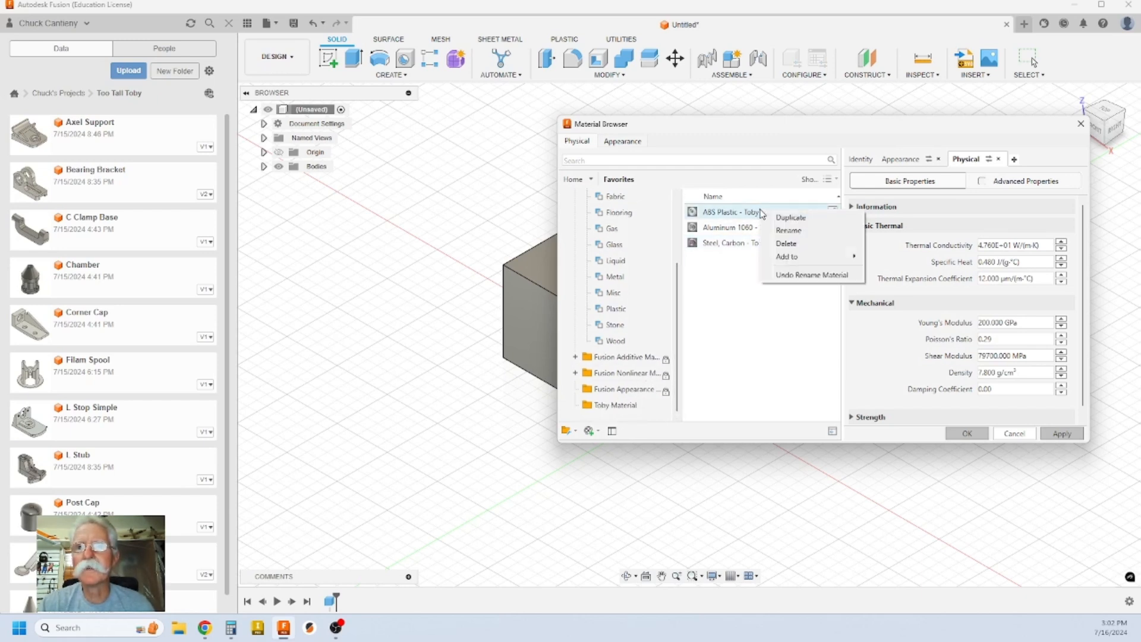
{"action": "mouse_move", "coordinate": [821, 256]}
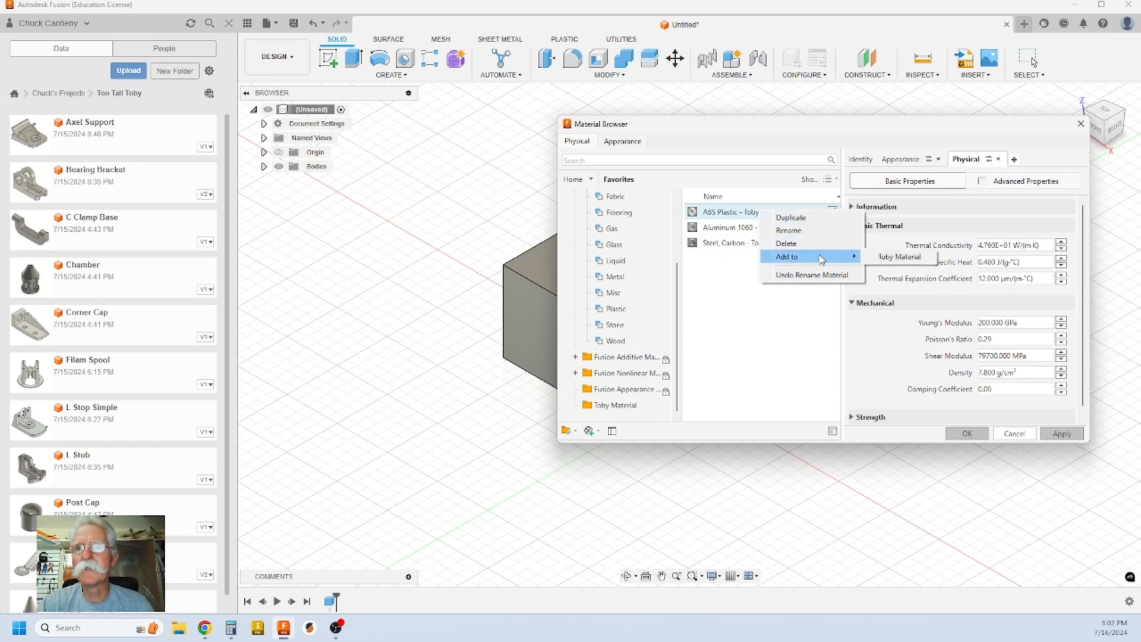
{"action": "left_click", "coordinate": [907, 264]}
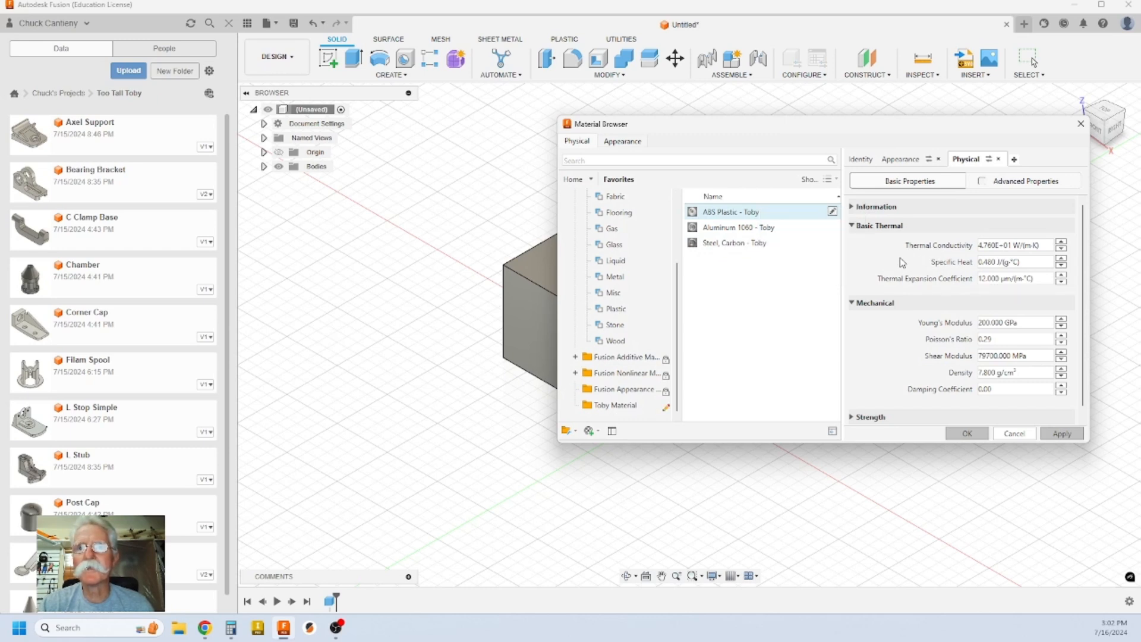
{"action": "right_click", "coordinate": [771, 232]}
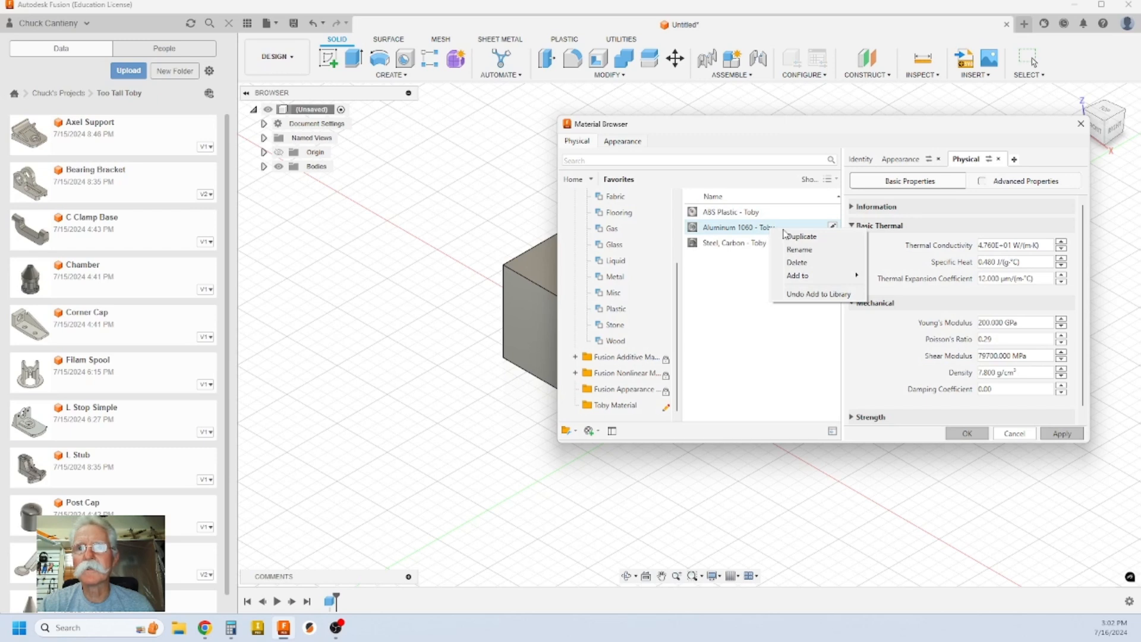
{"action": "mouse_move", "coordinate": [832, 275]}
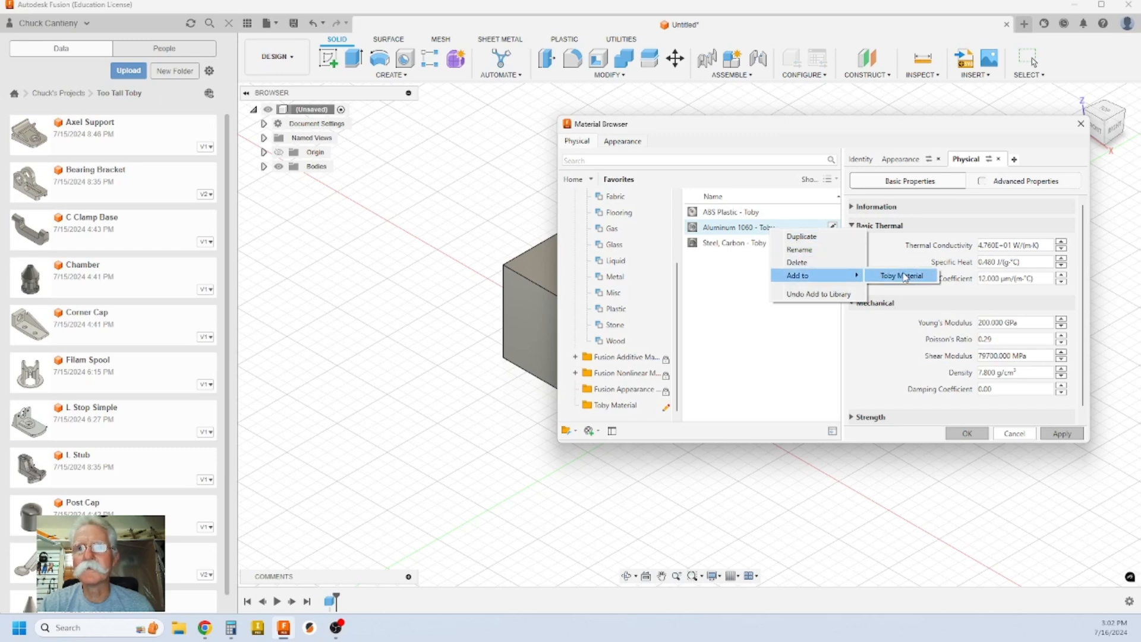
{"action": "left_click", "coordinate": [878, 275]}
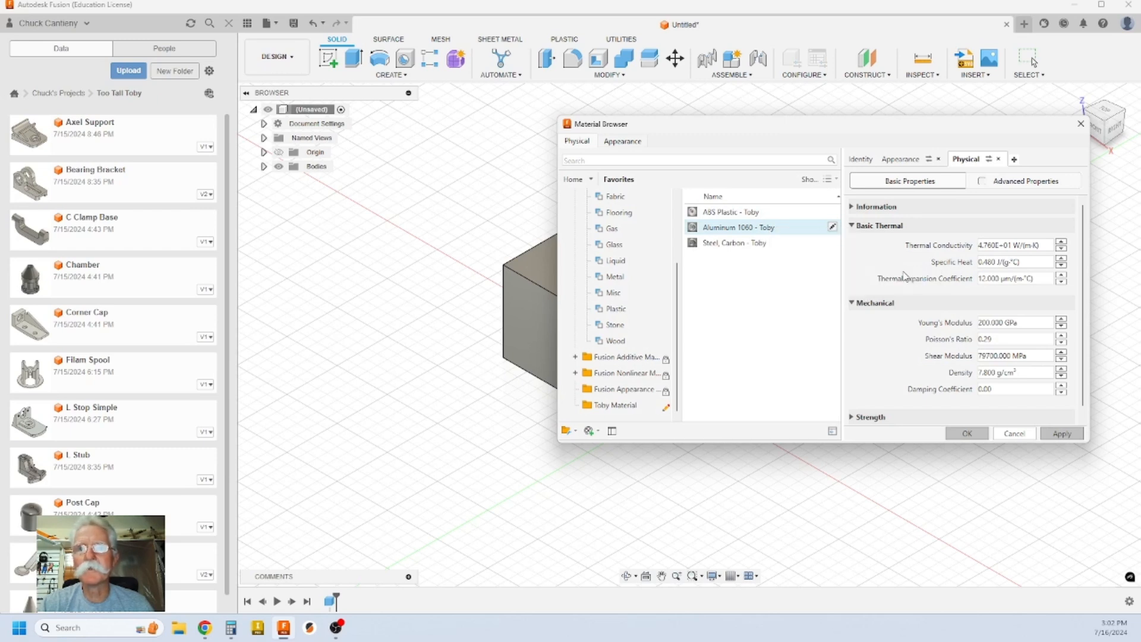
{"action": "right_click", "coordinate": [759, 244]}
{"action": "mouse_move", "coordinate": [816, 295]}
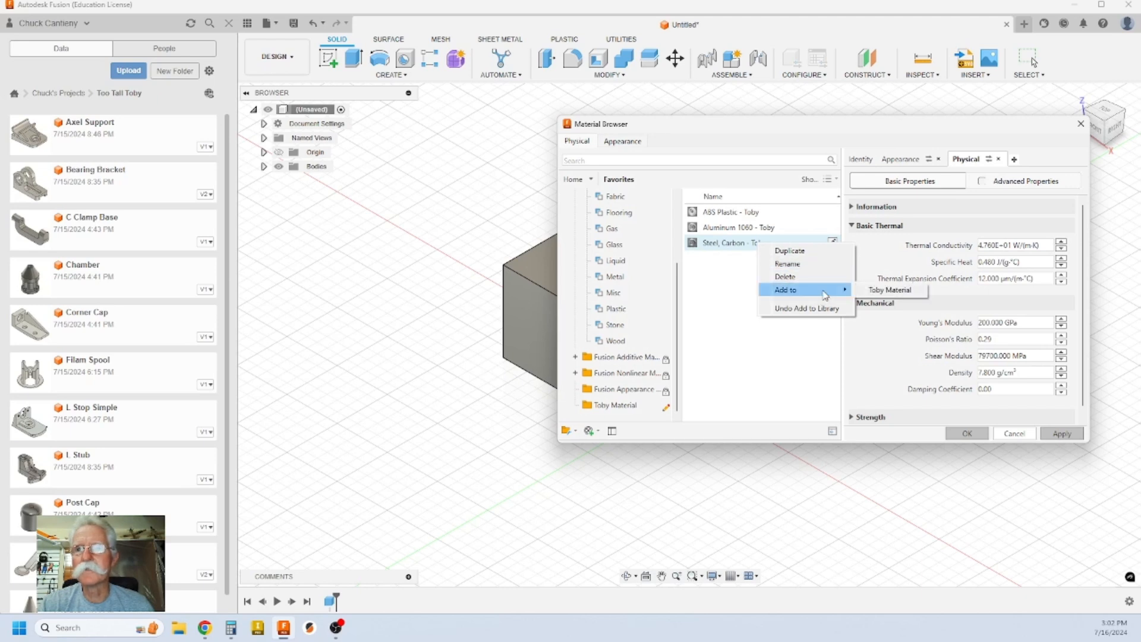
{"action": "left_click", "coordinate": [886, 290]}
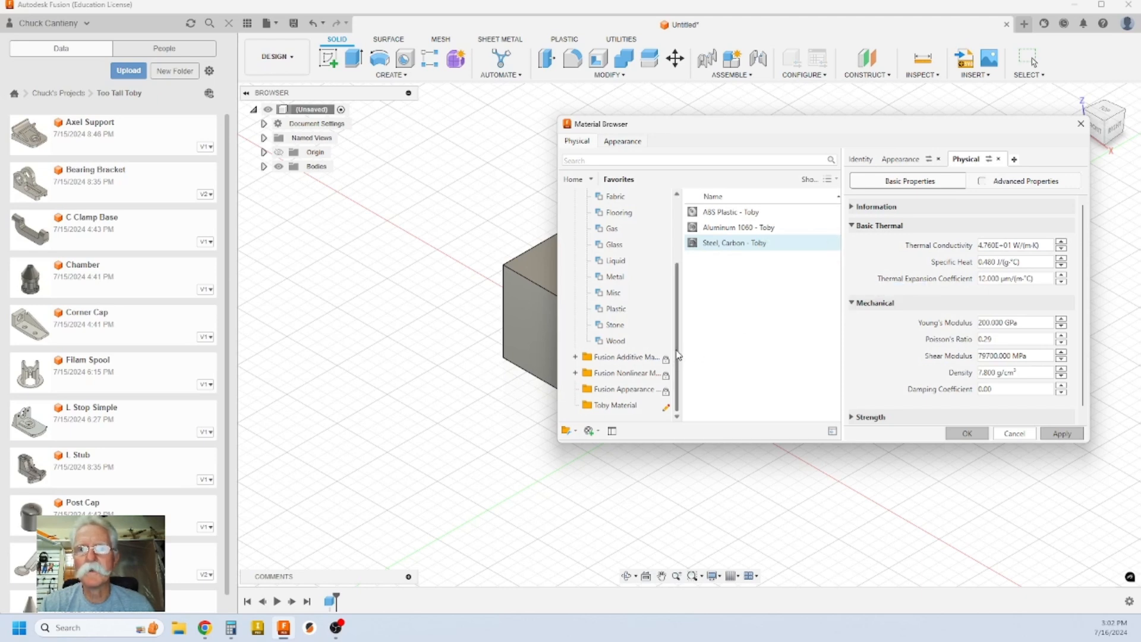
Step: Show the Toby Material library's contents in the Material Browser
{"action": "left_click", "coordinate": [628, 408]}
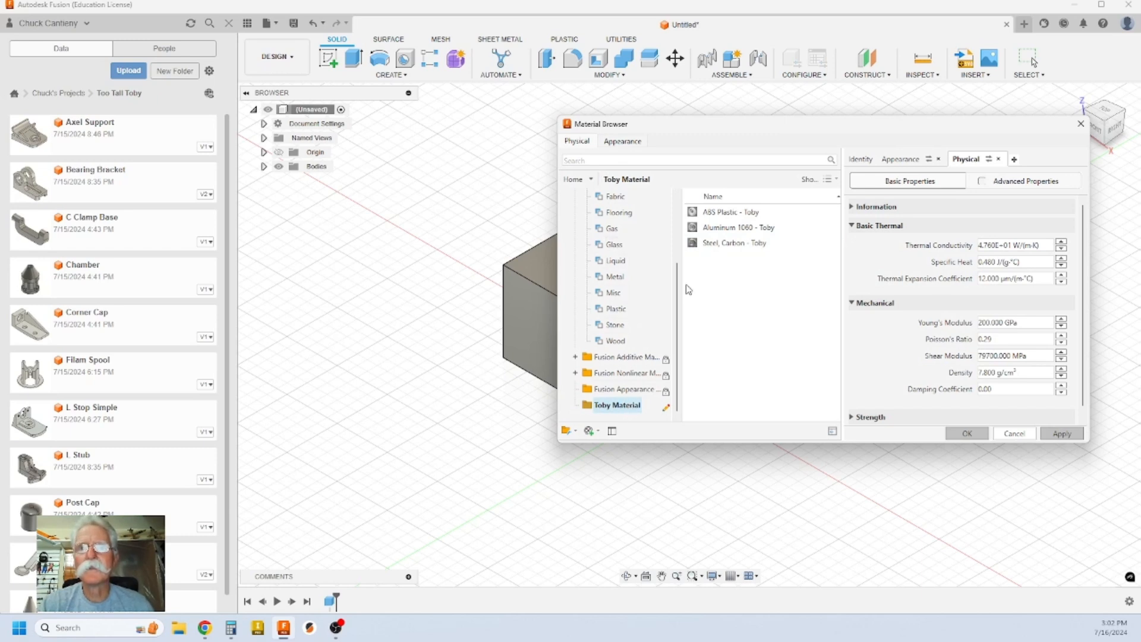
{"action": "scroll", "coordinate": [634, 238], "scroll_direction": "up", "scroll_amount": 5}
{"action": "left_click", "coordinate": [642, 214]}
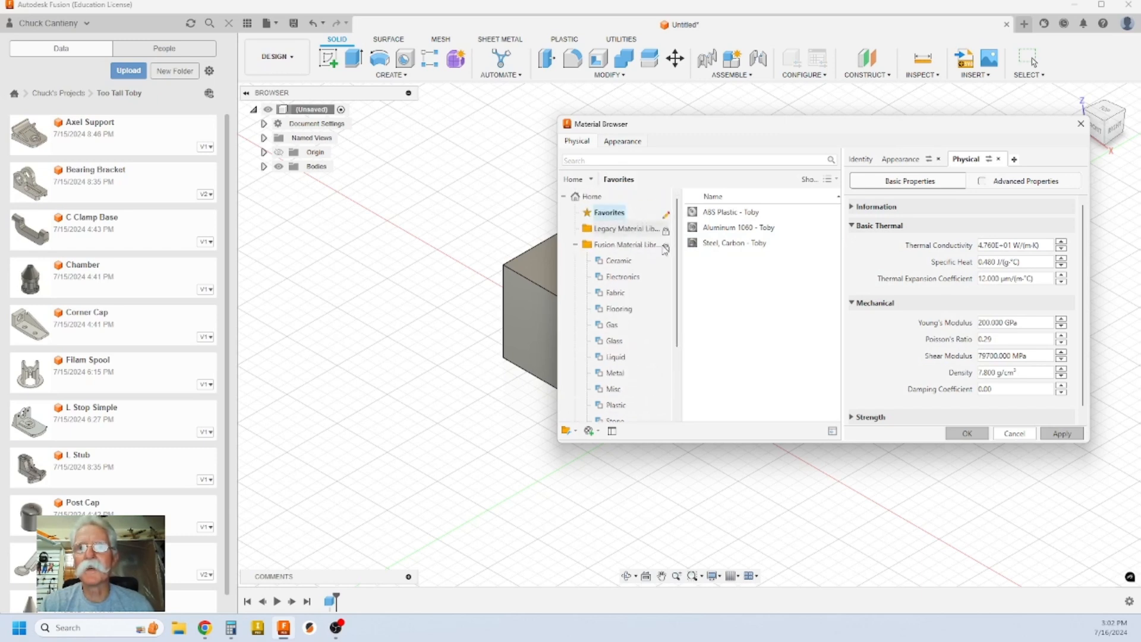
{"action": "scroll", "coordinate": [681, 345], "scroll_direction": "down", "scroll_amount": 3}
{"action": "scroll", "coordinate": [682, 345], "scroll_direction": "down", "scroll_amount": 2}
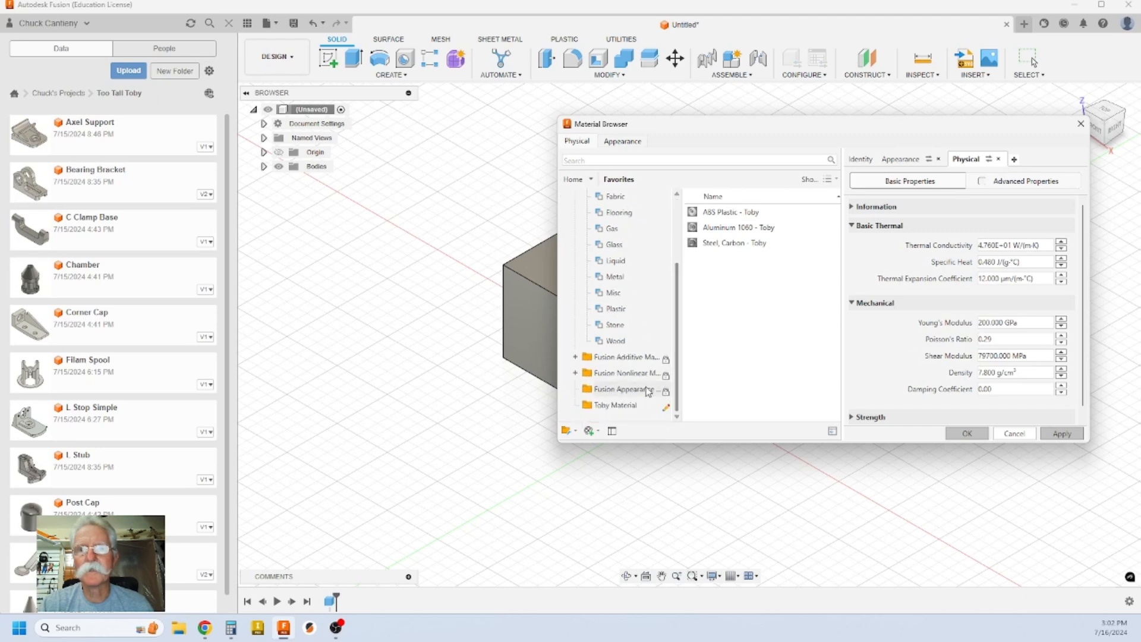
{"action": "left_click", "coordinate": [633, 406]}
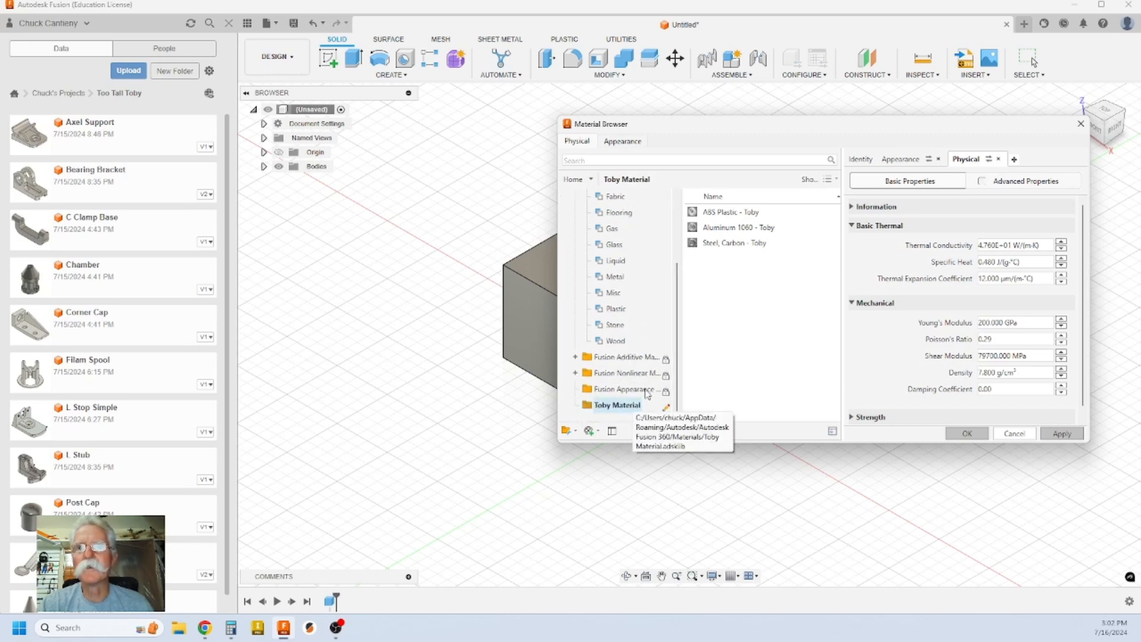
Step: Check each Toby material's properties, cancel the editor and close the Material Browser
{"action": "left_click", "coordinate": [772, 212]}
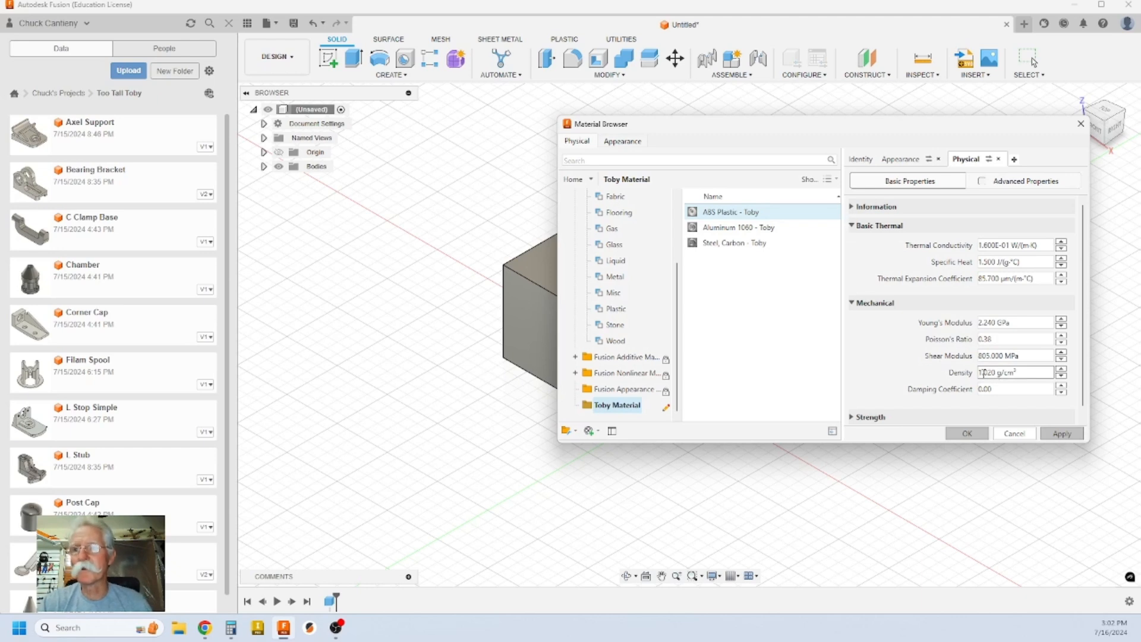
{"action": "left_click", "coordinate": [767, 232]}
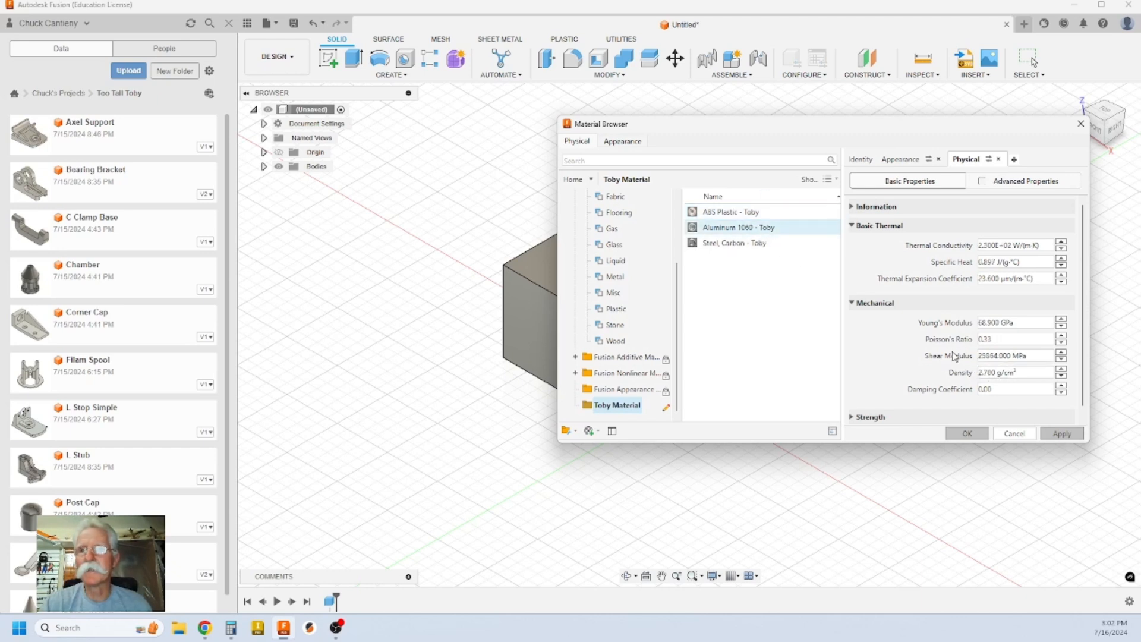
{"action": "left_click", "coordinate": [783, 244]}
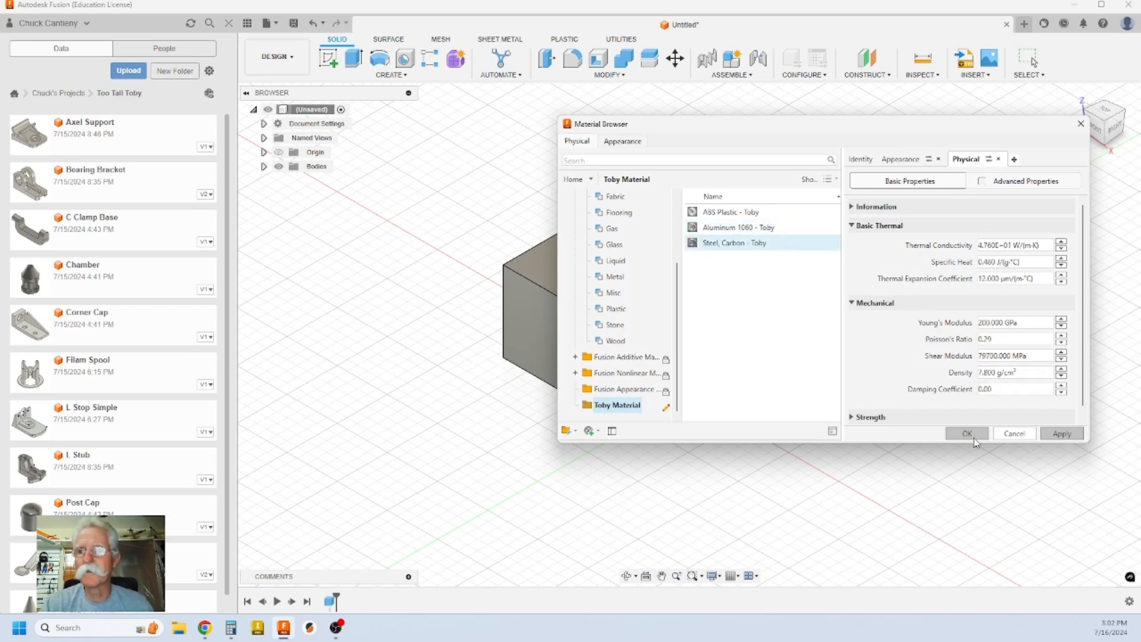
{"action": "left_click", "coordinate": [1014, 434]}
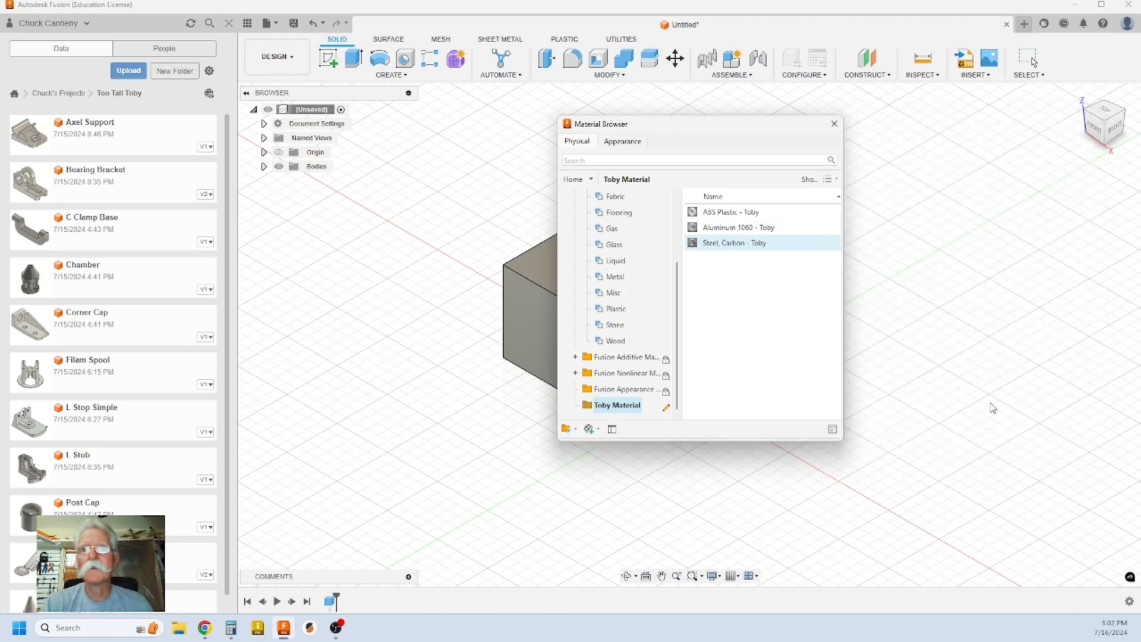
{"action": "left_click", "coordinate": [834, 124]}
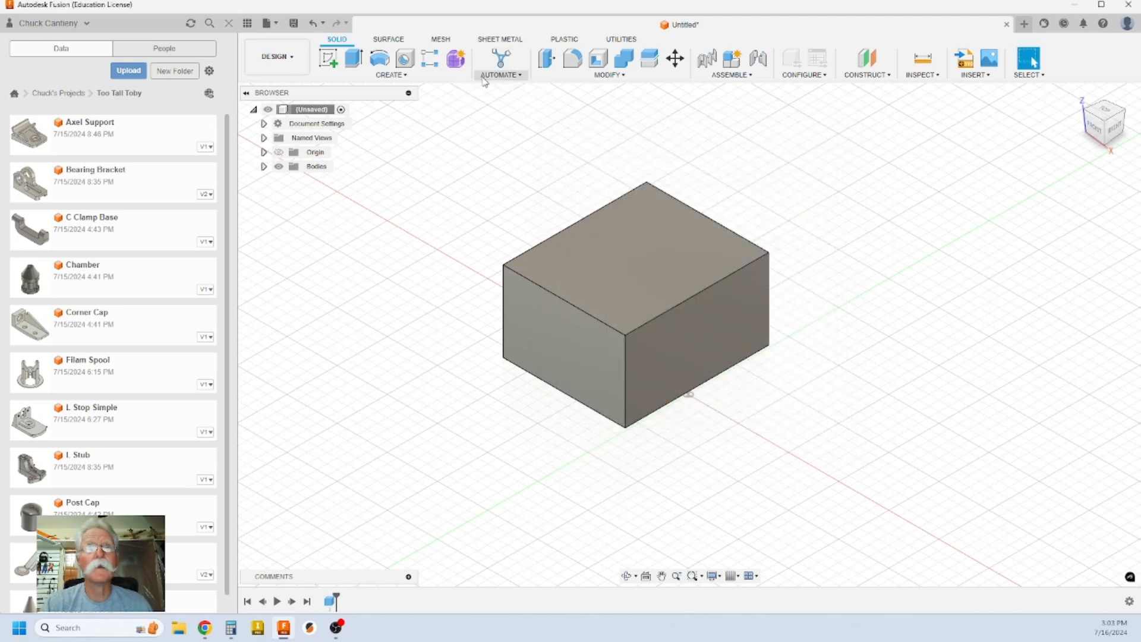
Step: Apply ABS Plastic - Toby from the Toby Material library to the box
{"action": "right_click", "coordinate": [314, 107]}
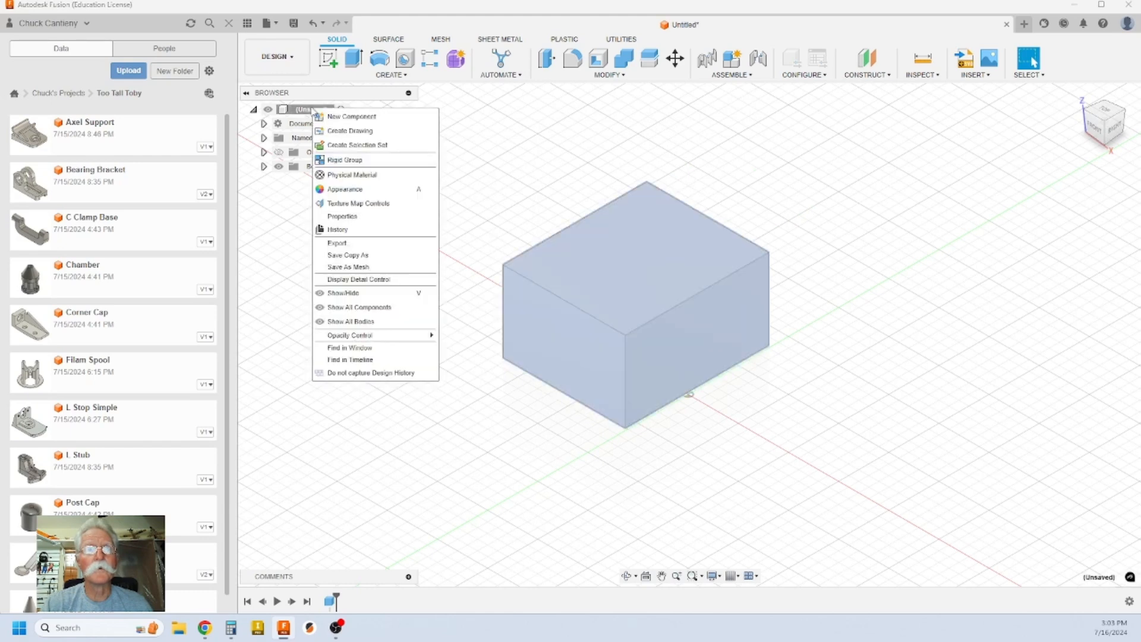
{"action": "left_click", "coordinate": [351, 175]}
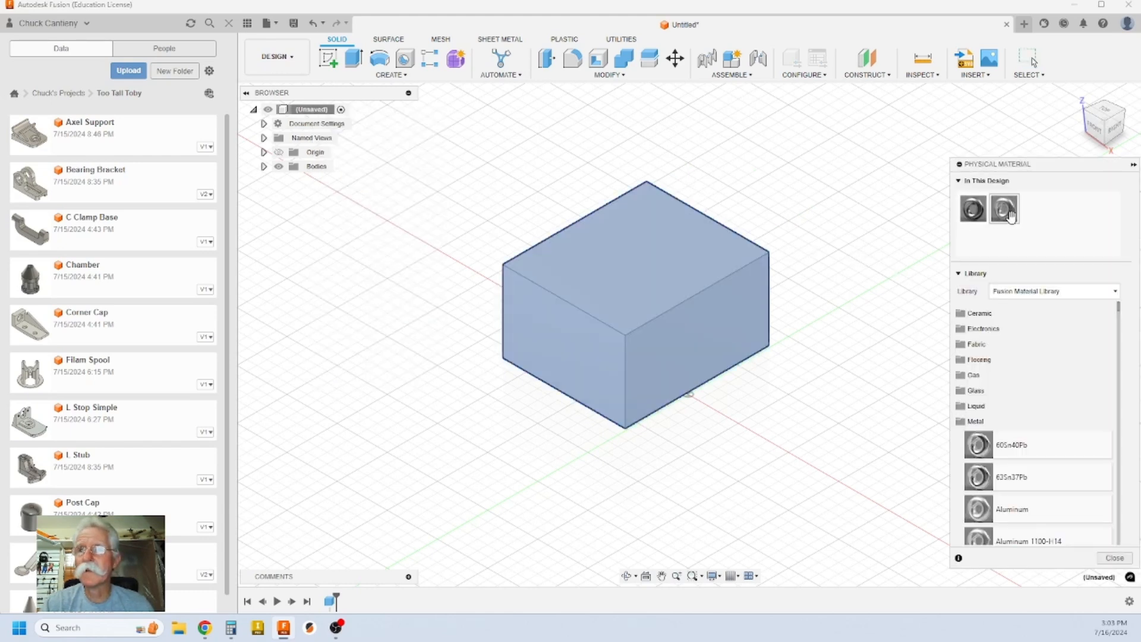
{"action": "left_click", "coordinate": [1054, 290]}
{"action": "left_click", "coordinate": [1020, 354]}
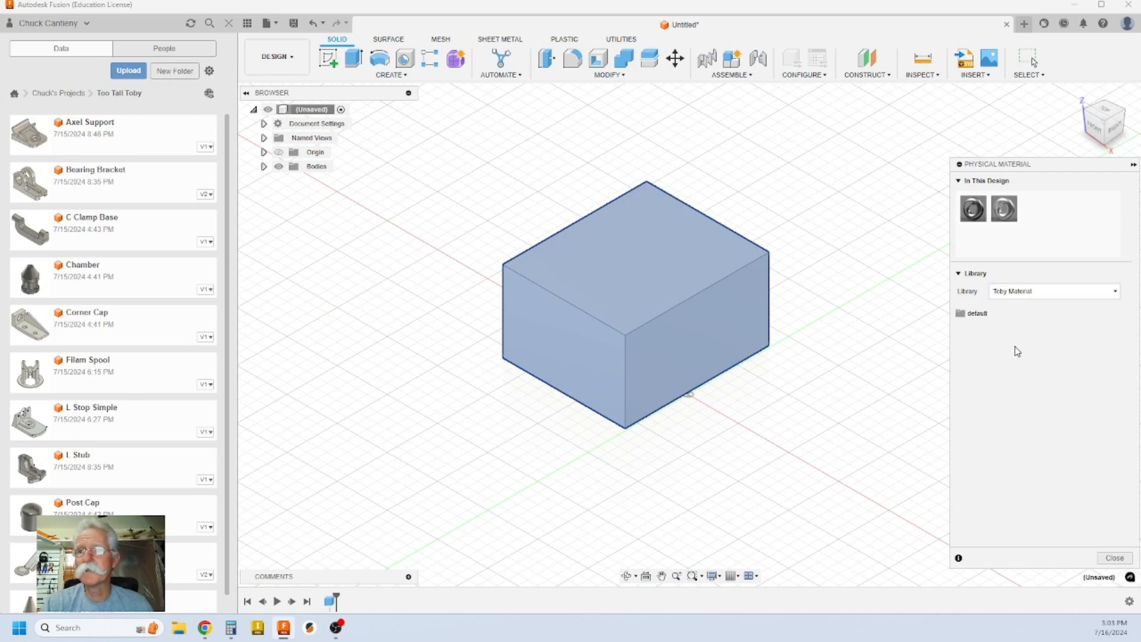
{"action": "left_click", "coordinate": [975, 313]}
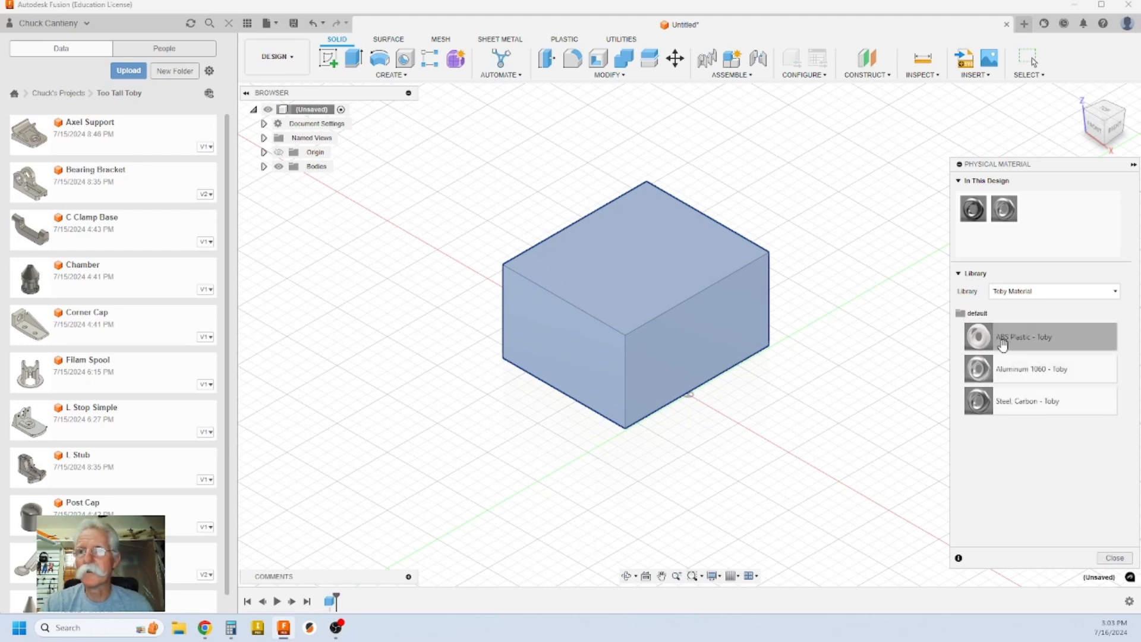
{"action": "left_click_drag", "start_coordinate": [1002, 343], "coordinate": [695, 255]}
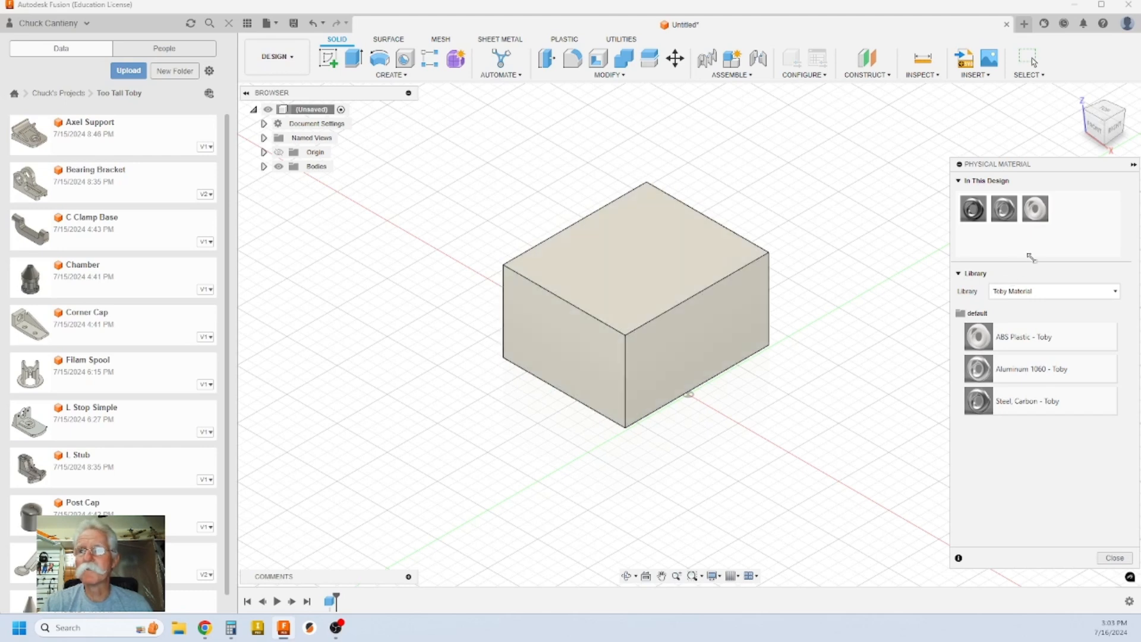
Step: Review ABS Plastic - Toby's physical properties, then apply Aluminum 1060 - Toby to the box
{"action": "right_click", "coordinate": [1038, 217]}
{"action": "left_click", "coordinate": [1059, 223]}
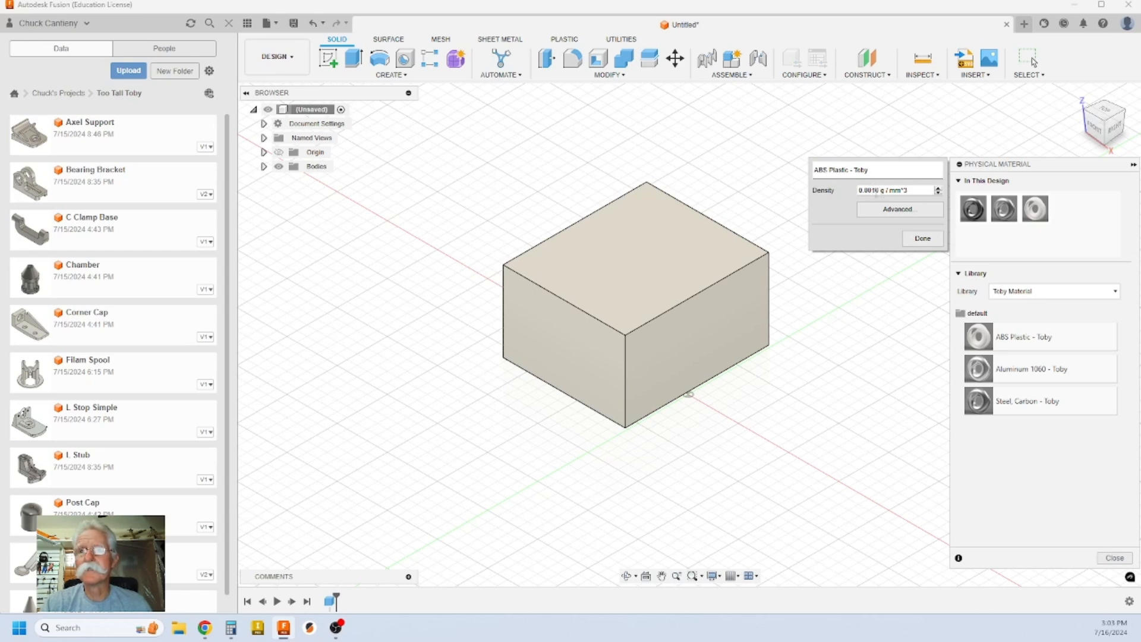
{"action": "left_click", "coordinate": [904, 209]}
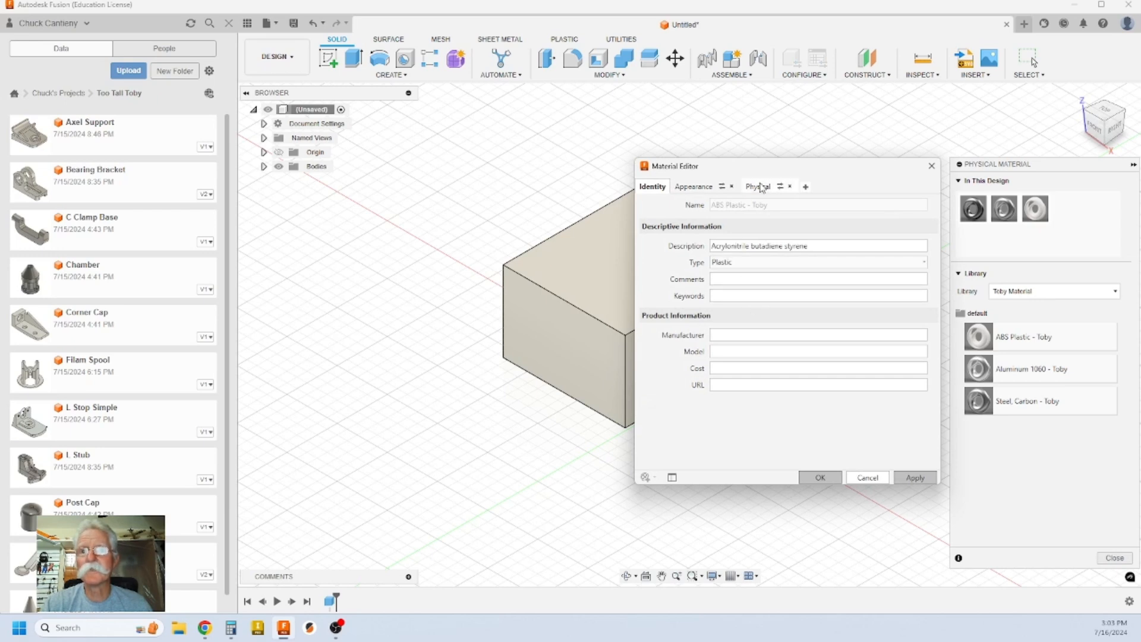
{"action": "left_click", "coordinate": [758, 187]}
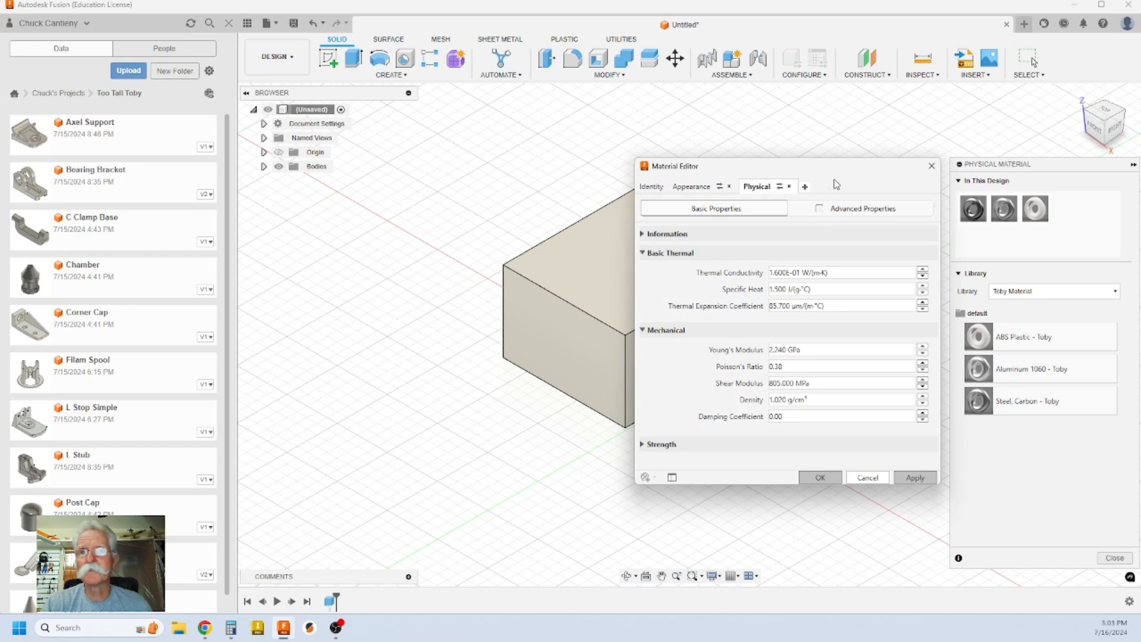
{"action": "left_click", "coordinate": [851, 479]}
{"action": "left_click_drag", "start_coordinate": [1008, 381], "coordinate": [662, 272]}
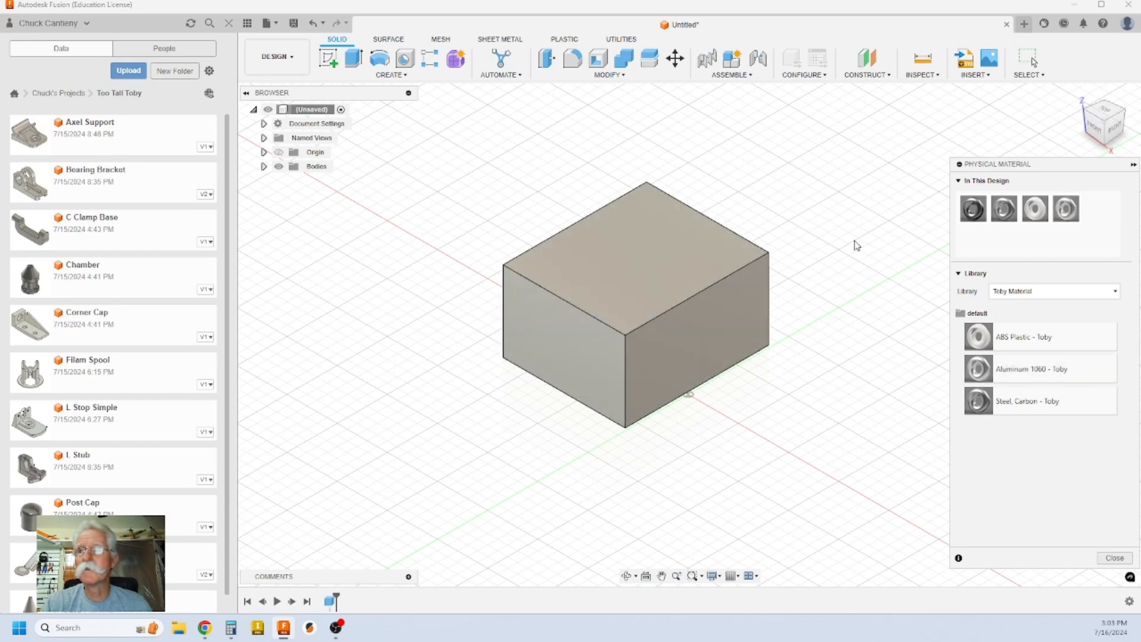
Step: Review Aluminum 1060's properties, then apply Steel, Carbon - Toby to the box
{"action": "right_click", "coordinate": [1069, 210]}
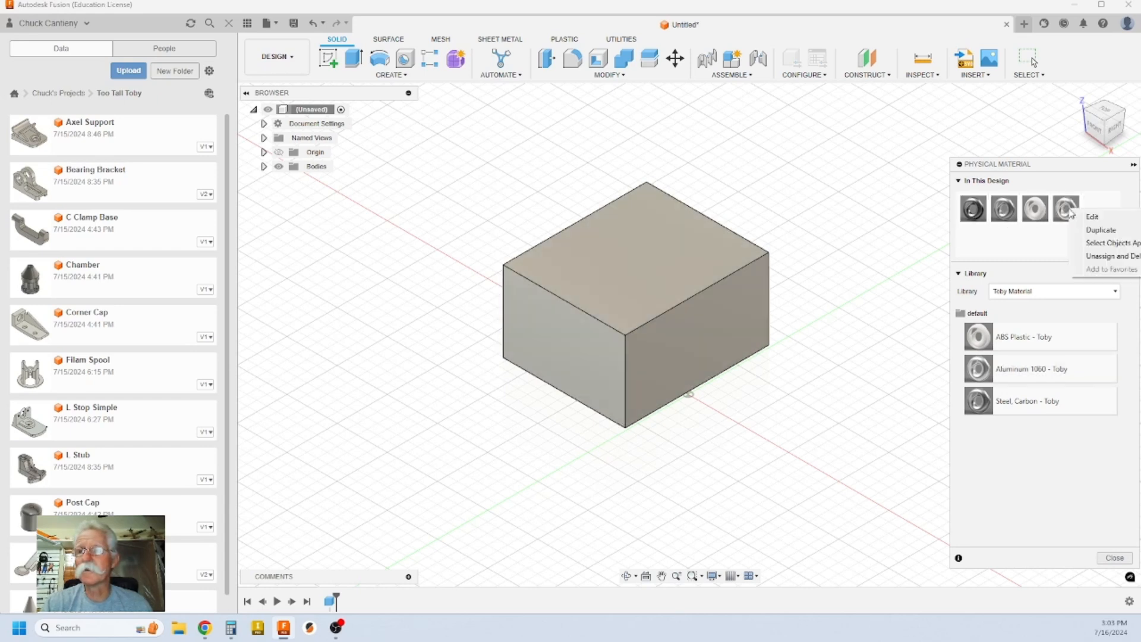
{"action": "left_click", "coordinate": [1092, 218]}
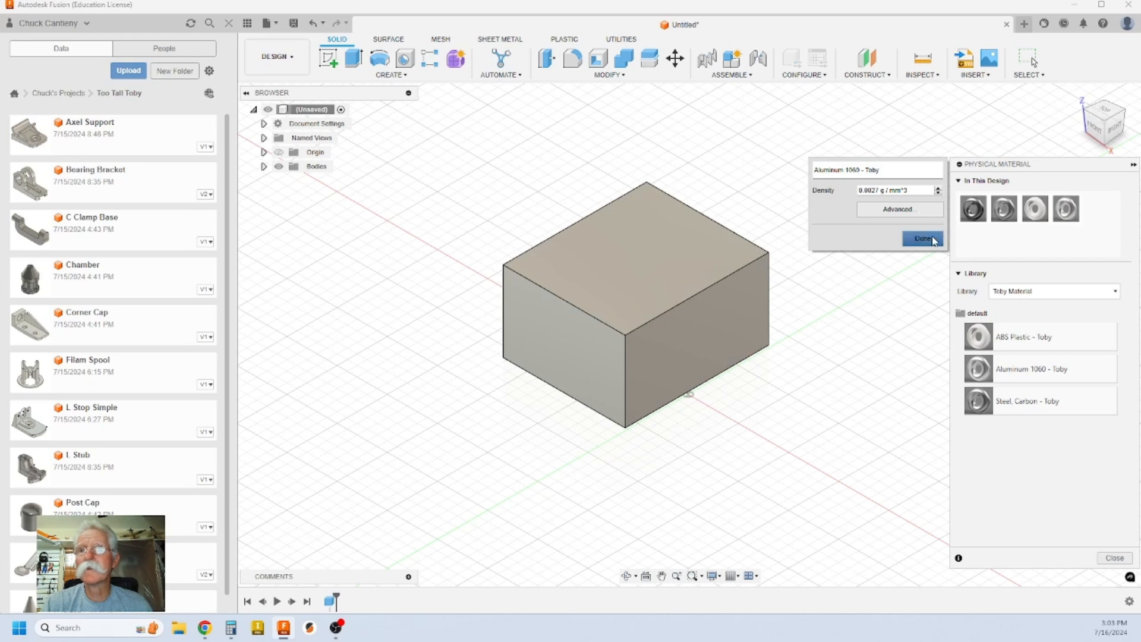
{"action": "left_click", "coordinate": [901, 210]}
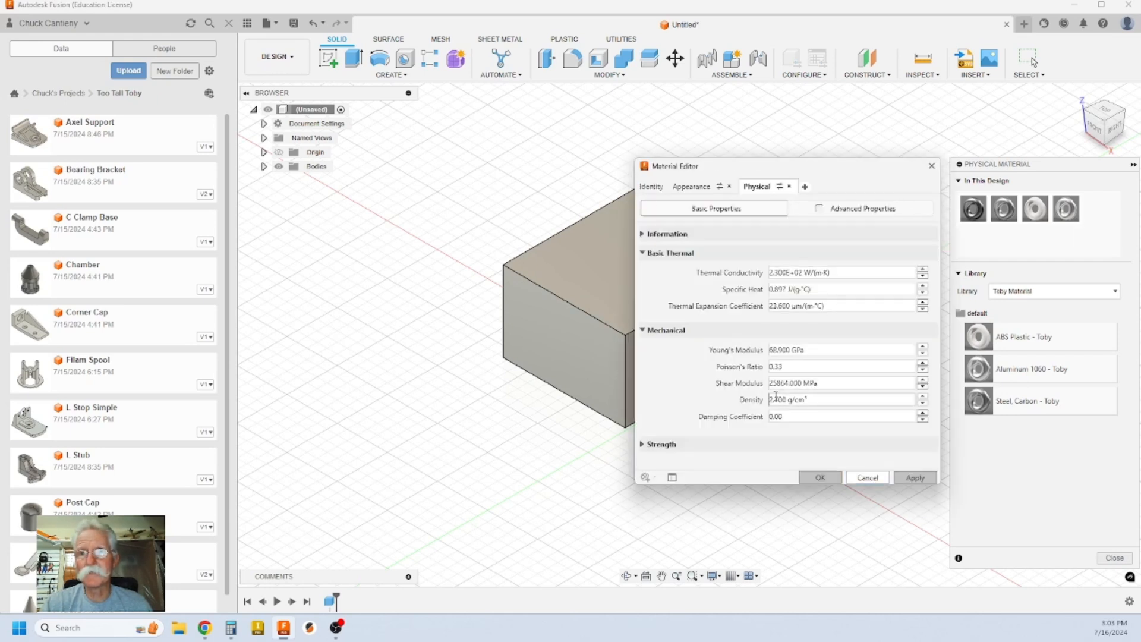
{"action": "left_click", "coordinate": [873, 480]}
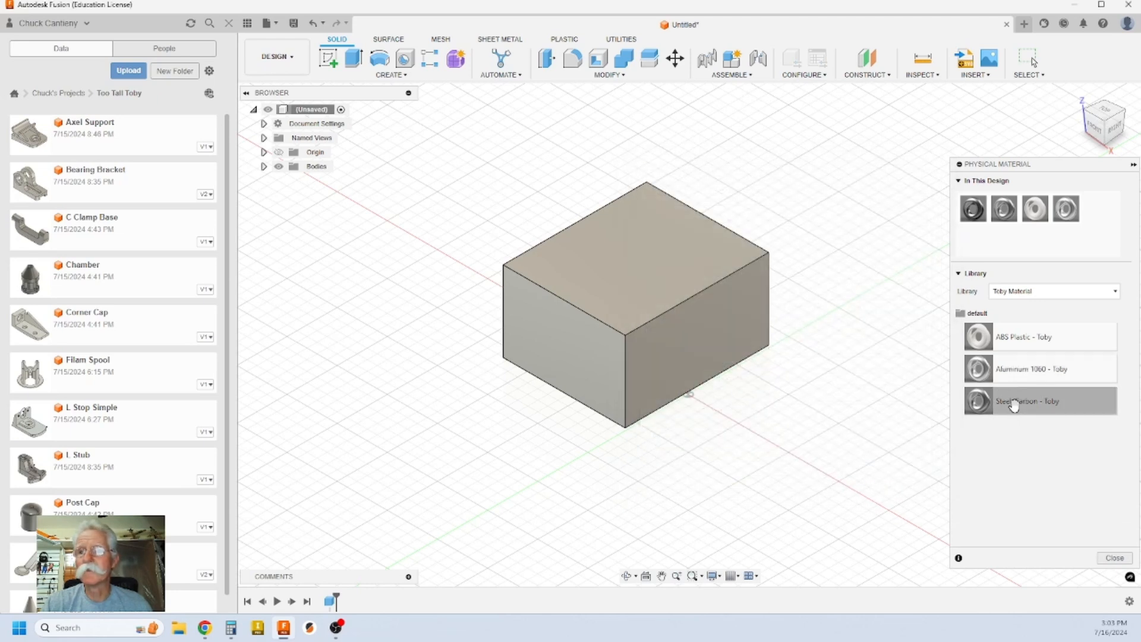
{"action": "left_click_drag", "start_coordinate": [1013, 404], "coordinate": [686, 286]}
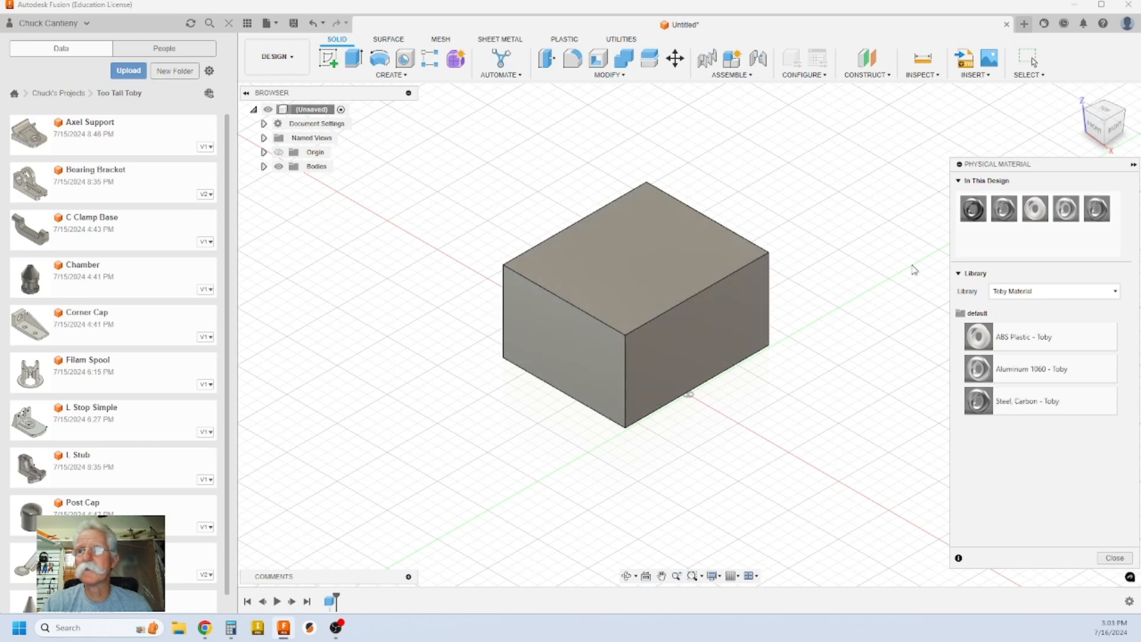
Step: Check Steel, Carbon's 7.800 g/cm³ properties and close the Physical Material panel
{"action": "right_click", "coordinate": [1103, 213]}
{"action": "left_click", "coordinate": [1119, 219]}
{"action": "left_click", "coordinate": [899, 208]}
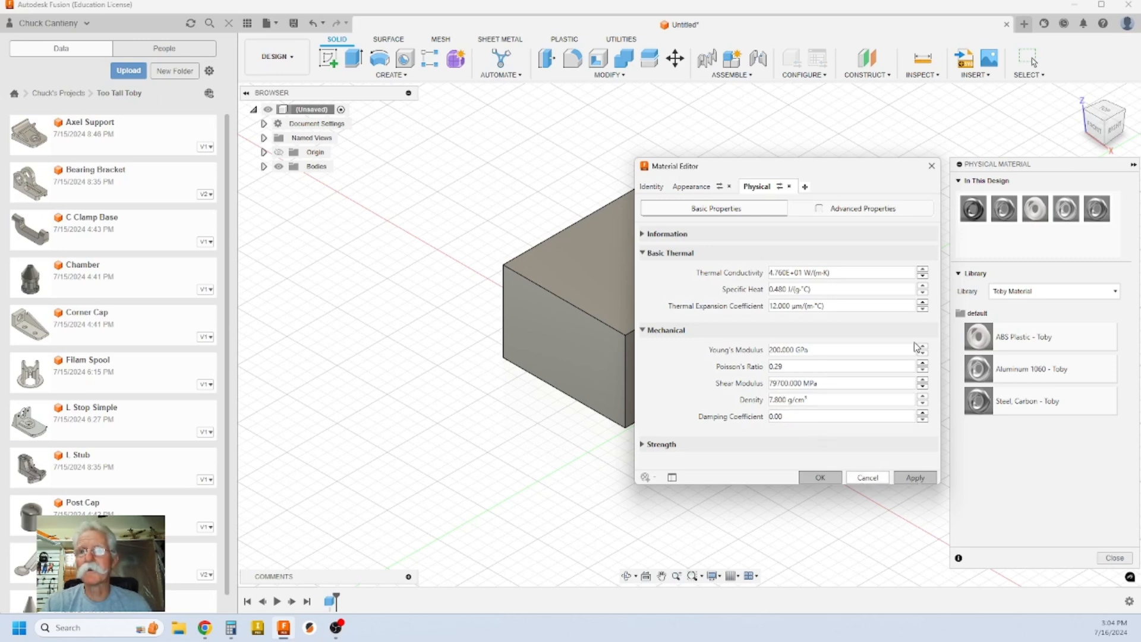
{"action": "left_click", "coordinate": [932, 166]}
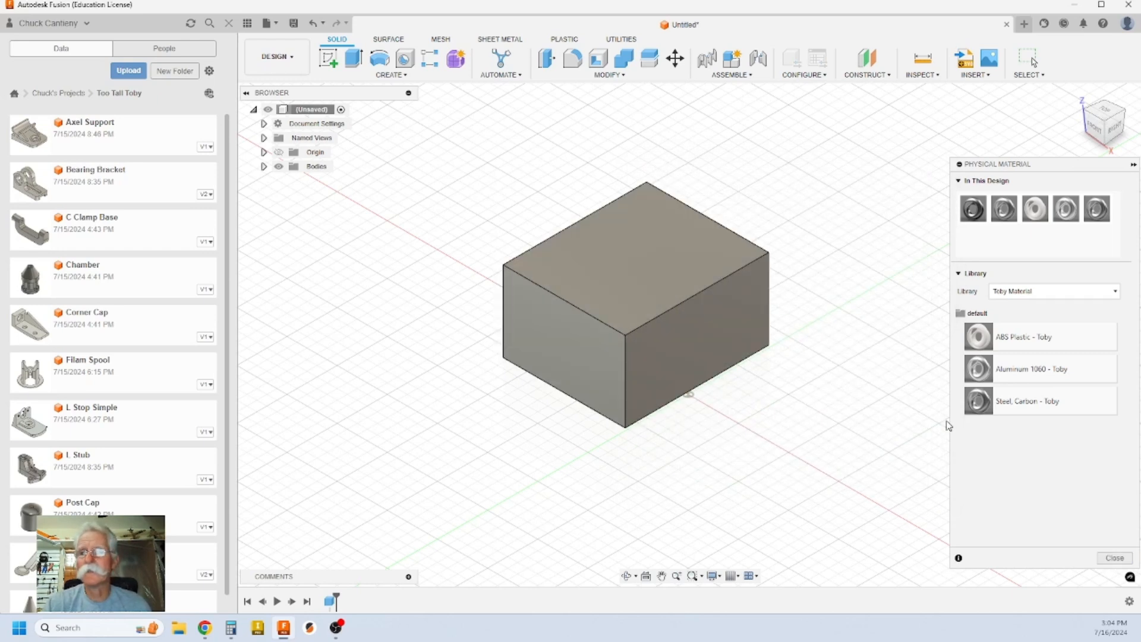
{"action": "left_click", "coordinate": [312, 110]}
{"action": "left_click", "coordinate": [1113, 559]}
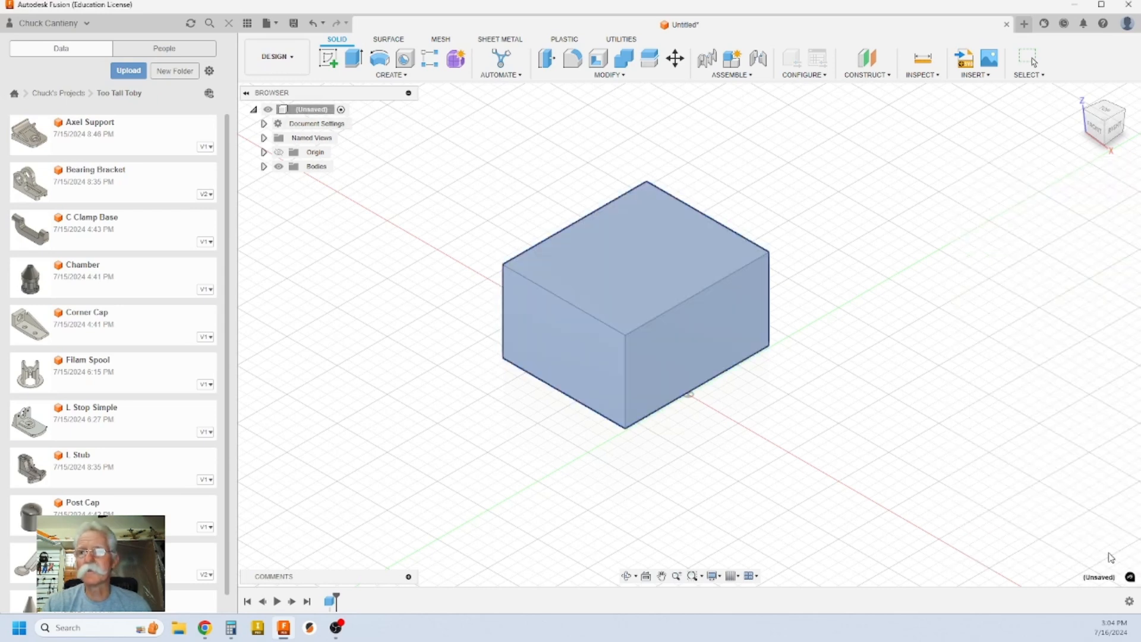
{"action": "right_click", "coordinate": [324, 113]}
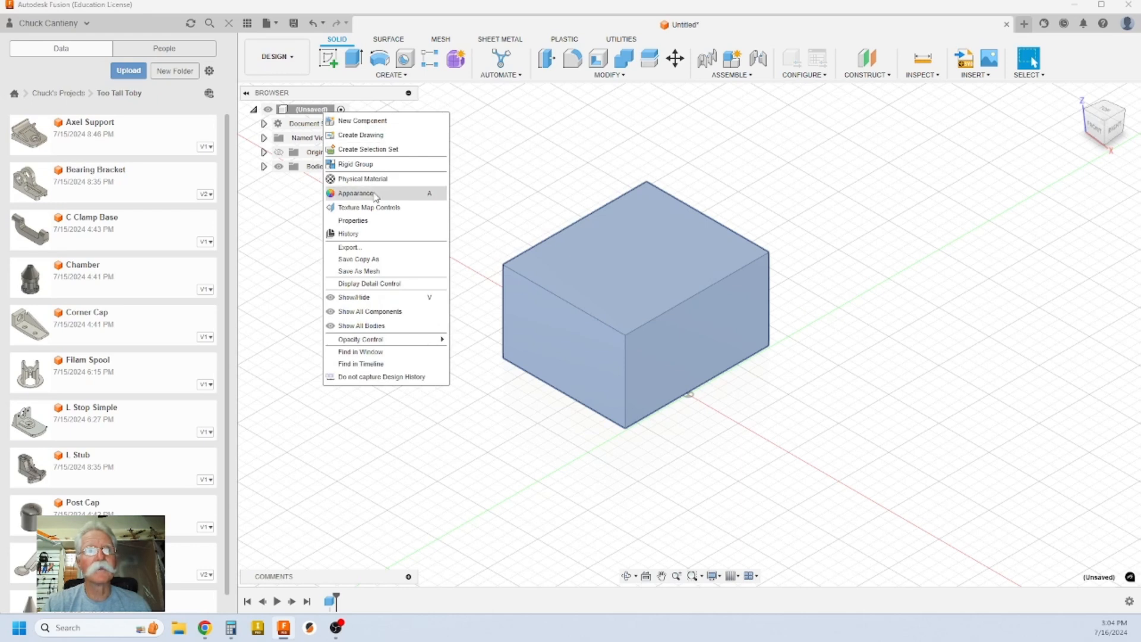
{"action": "left_click", "coordinate": [369, 223]}
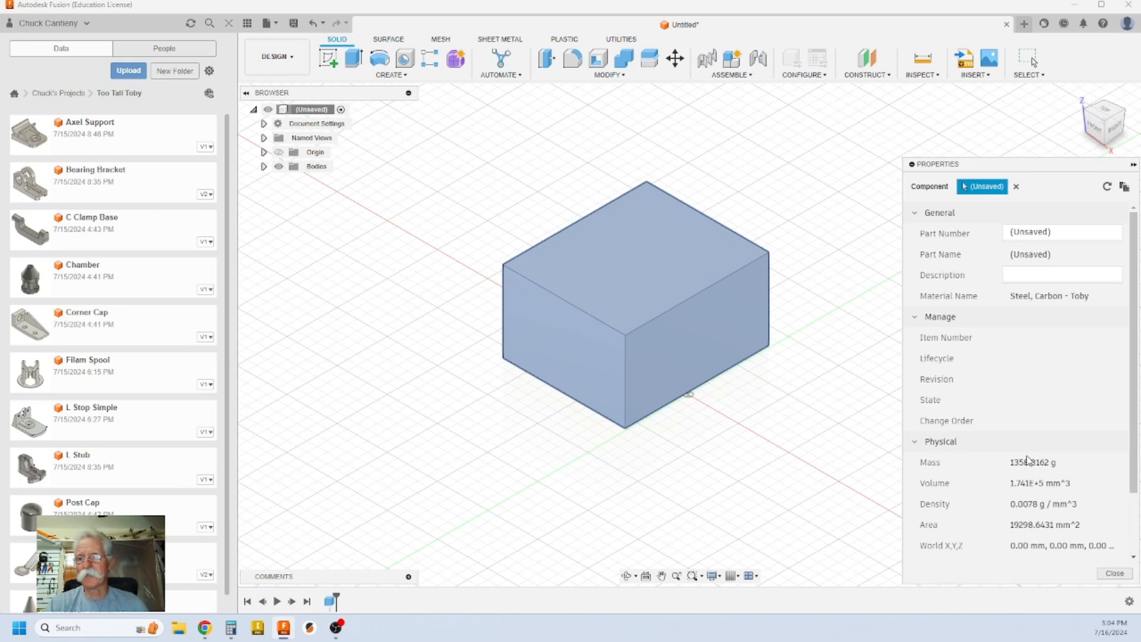
{"action": "left_click", "coordinate": [1115, 574]}
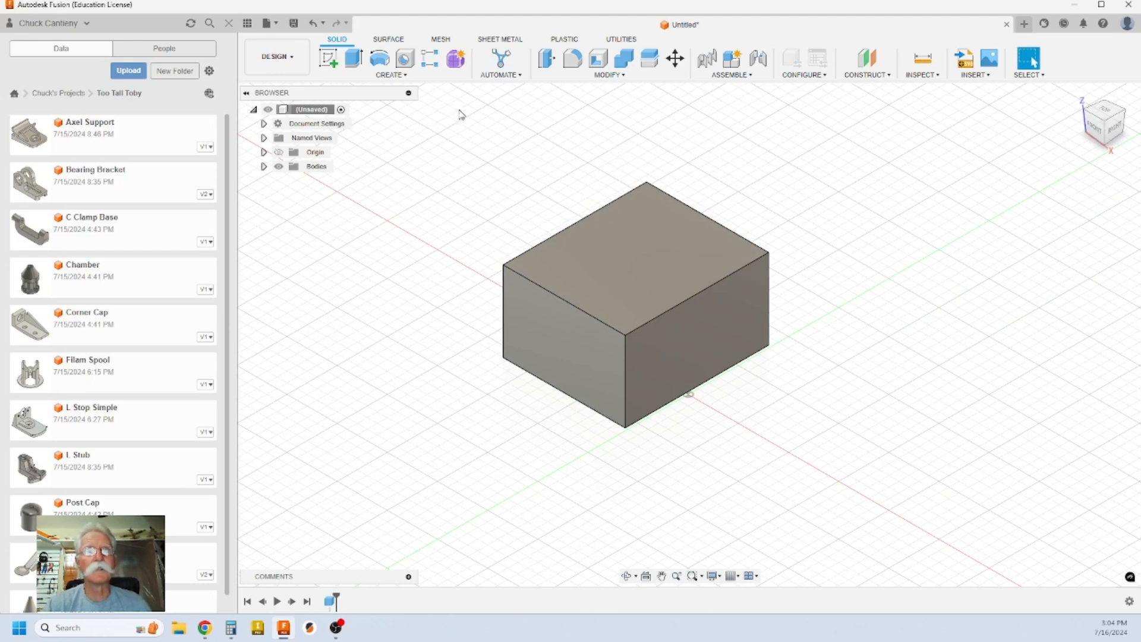
Step: Change the document's active units to inches
{"action": "left_click", "coordinate": [265, 123]}
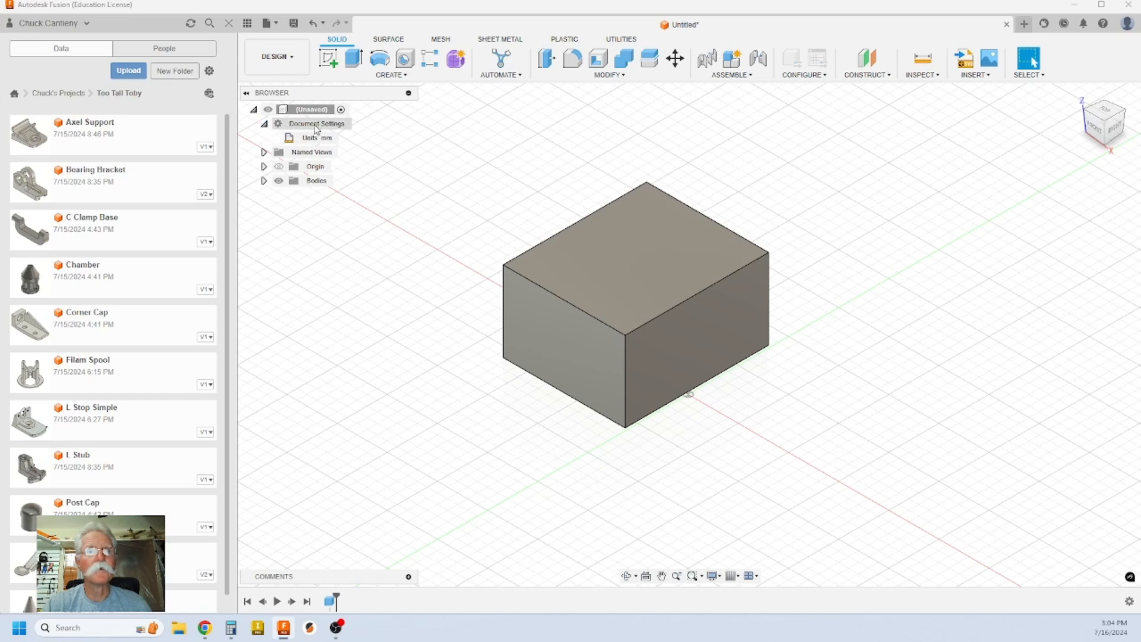
{"action": "left_click", "coordinate": [345, 138]}
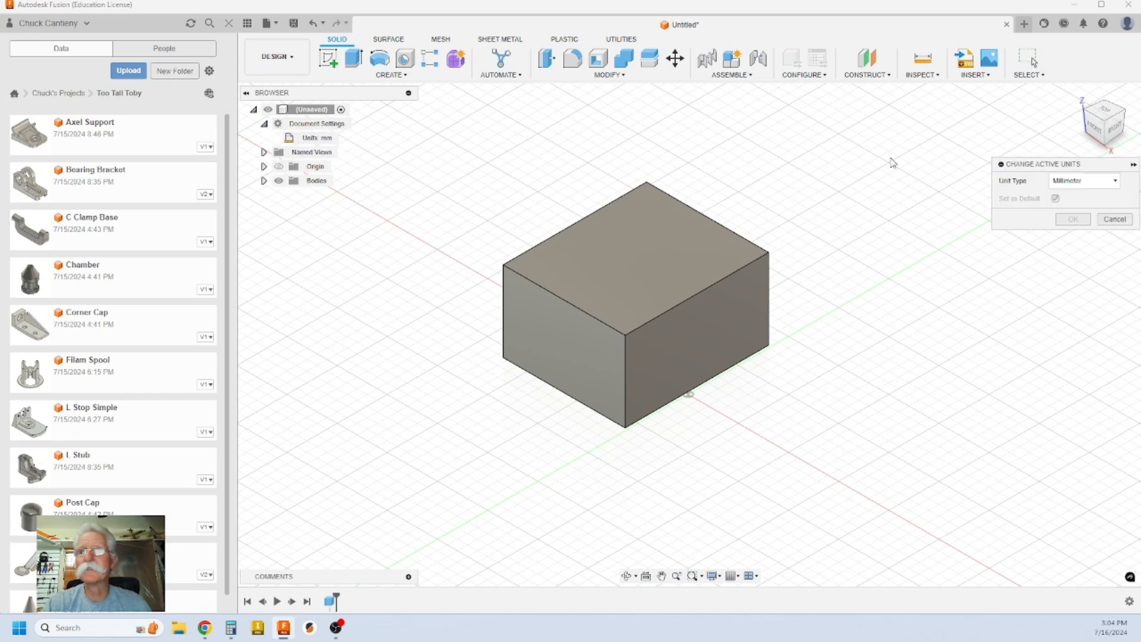
{"action": "left_click", "coordinate": [1085, 183]}
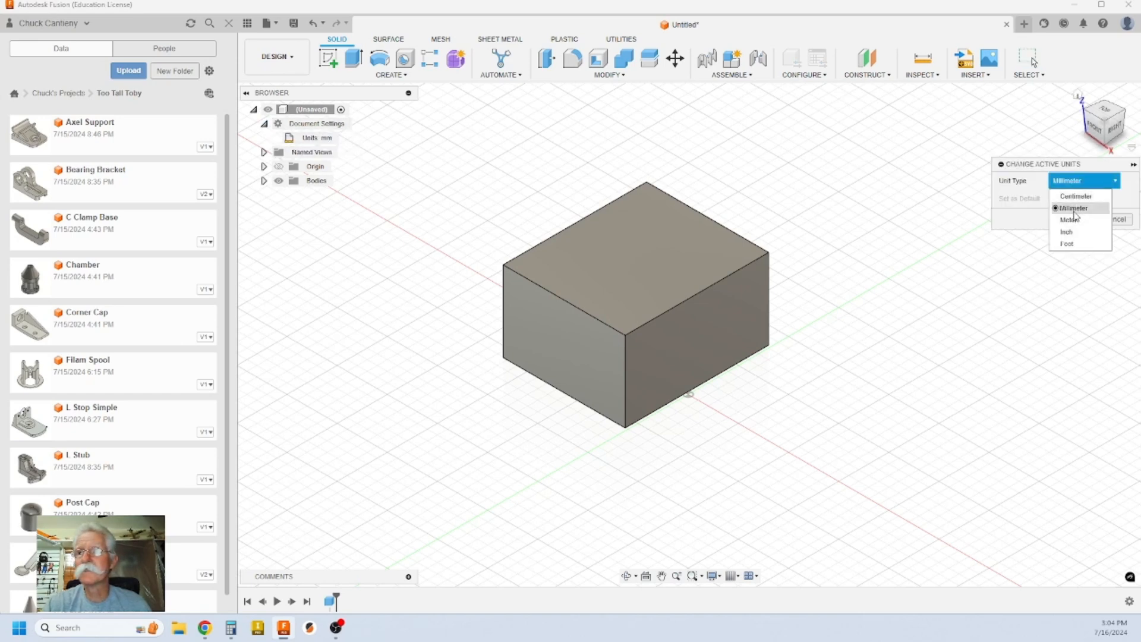
{"action": "left_click", "coordinate": [1073, 233]}
{"action": "left_click", "coordinate": [1074, 221]}
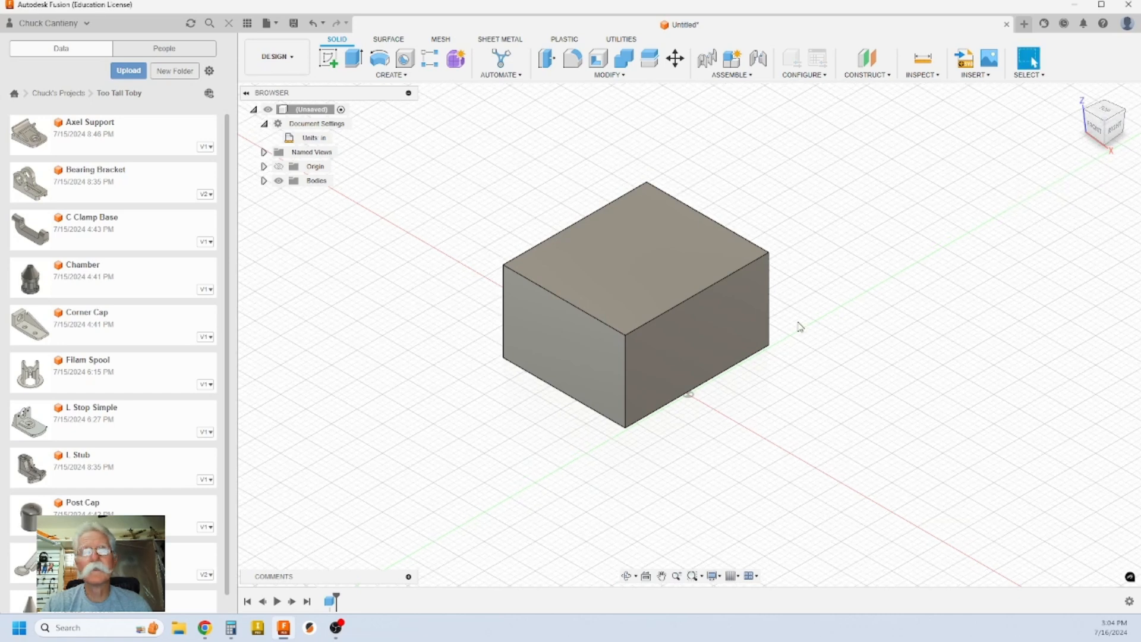
Step: Check the root component's mass in Properties, now 47.9132 ouncemass
{"action": "right_click", "coordinate": [317, 109]}
{"action": "left_click", "coordinate": [365, 219]}
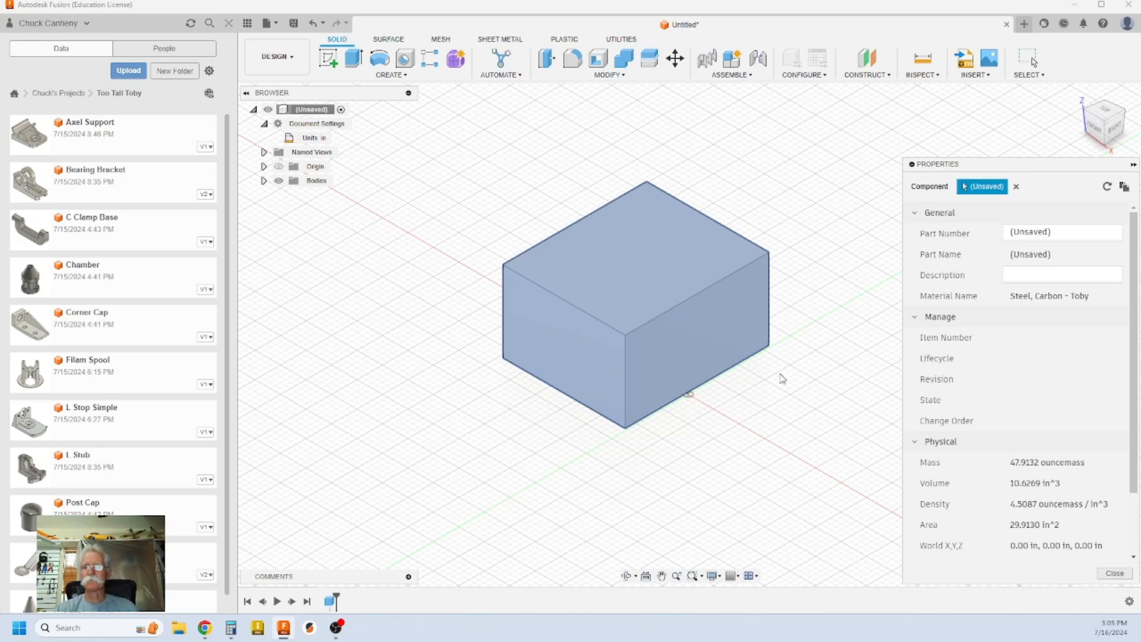
{"action": "key", "text": "Escape"}
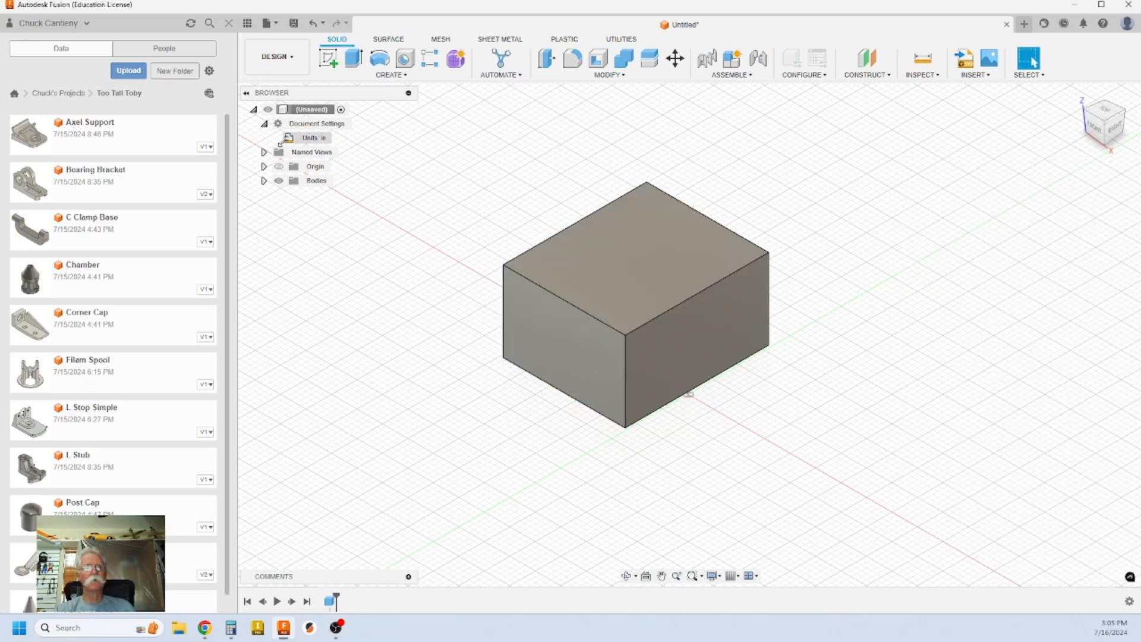
Step: Glance at the root's Physical Material panel, then start the blank design Untitled(1)
{"action": "right_click", "coordinate": [322, 111]}
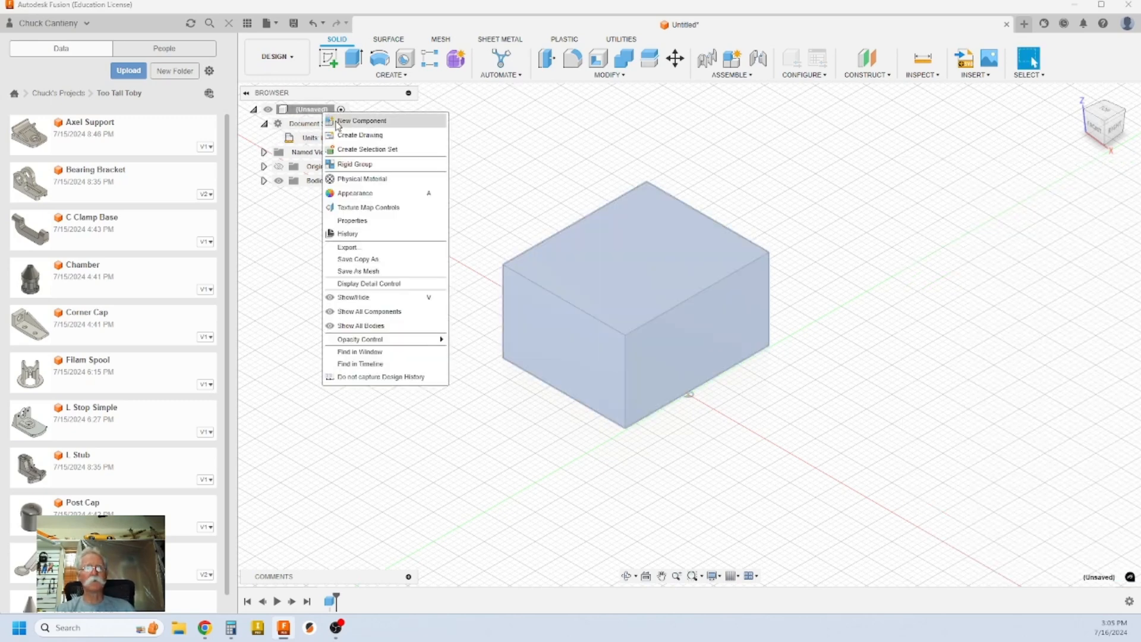
{"action": "left_click", "coordinate": [384, 183]}
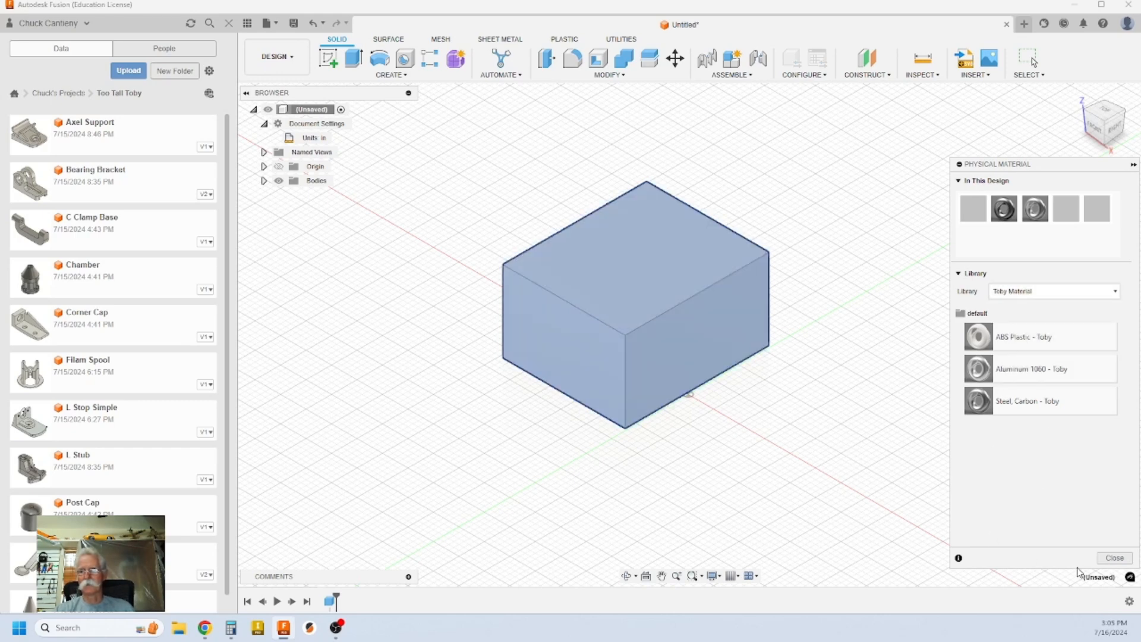
{"action": "left_click", "coordinate": [1112, 558]}
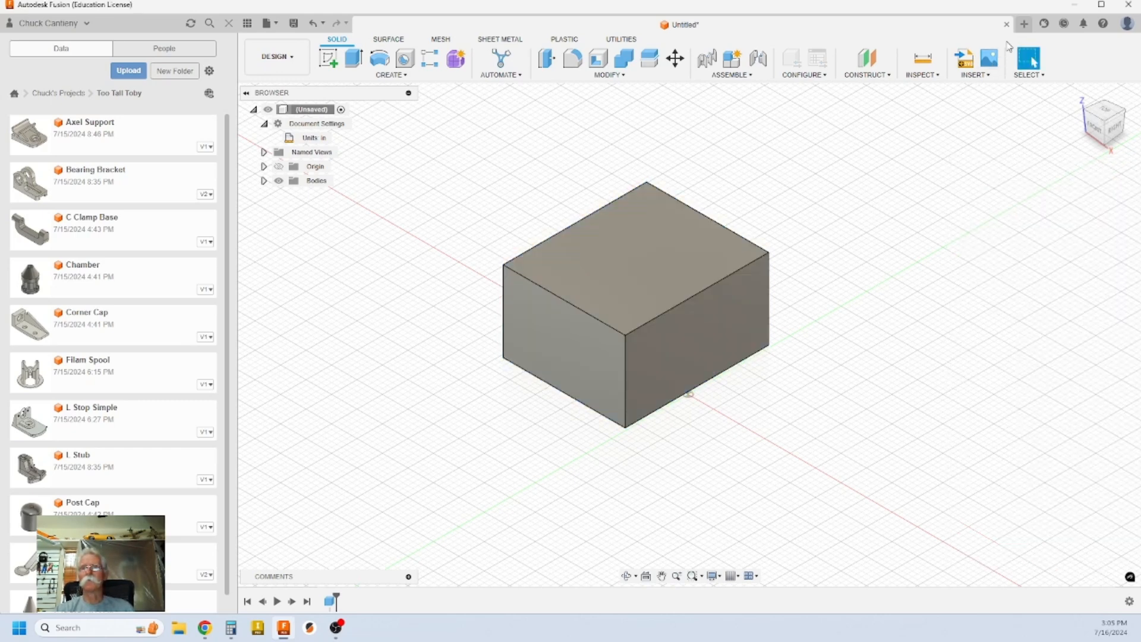
{"action": "left_click", "coordinate": [1025, 24]}
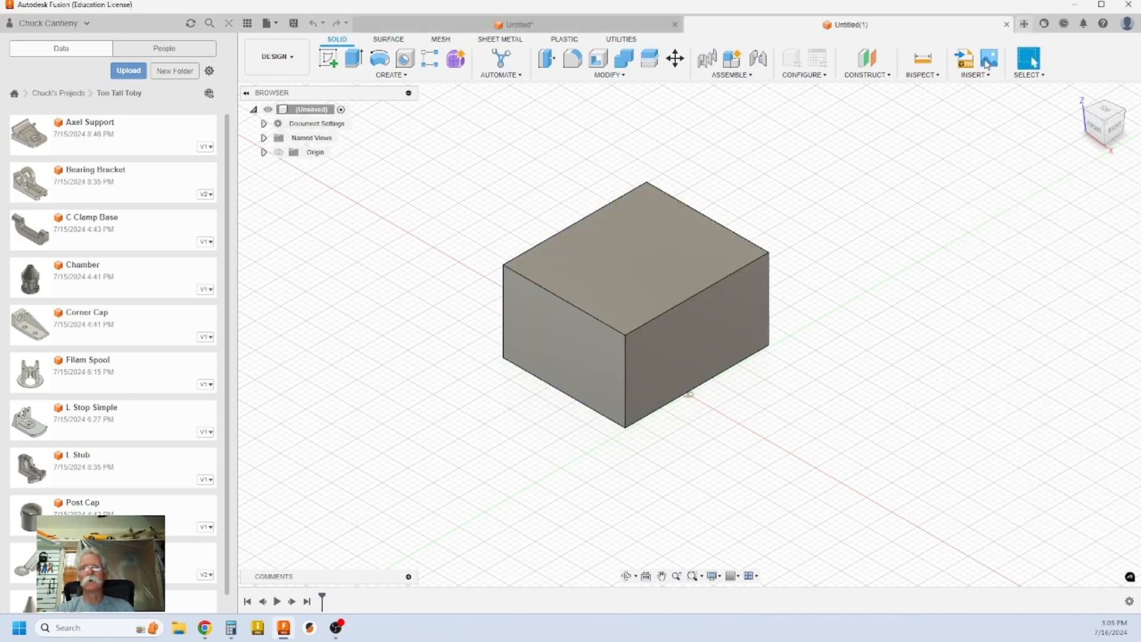
{"action": "right_click", "coordinate": [324, 109]}
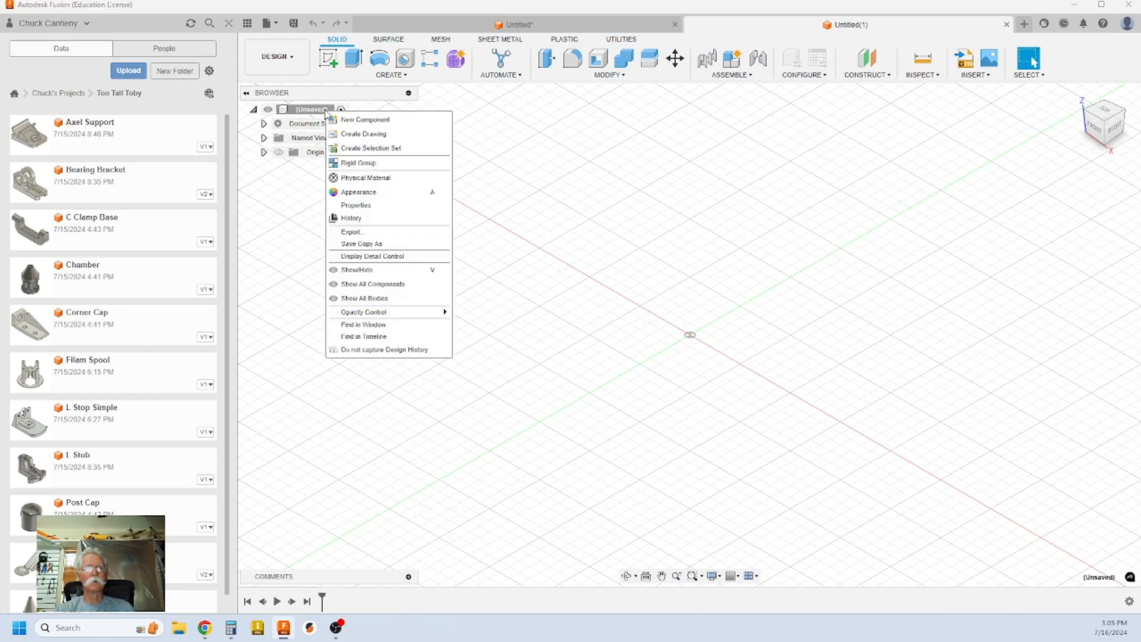
{"action": "left_click", "coordinate": [387, 185]}
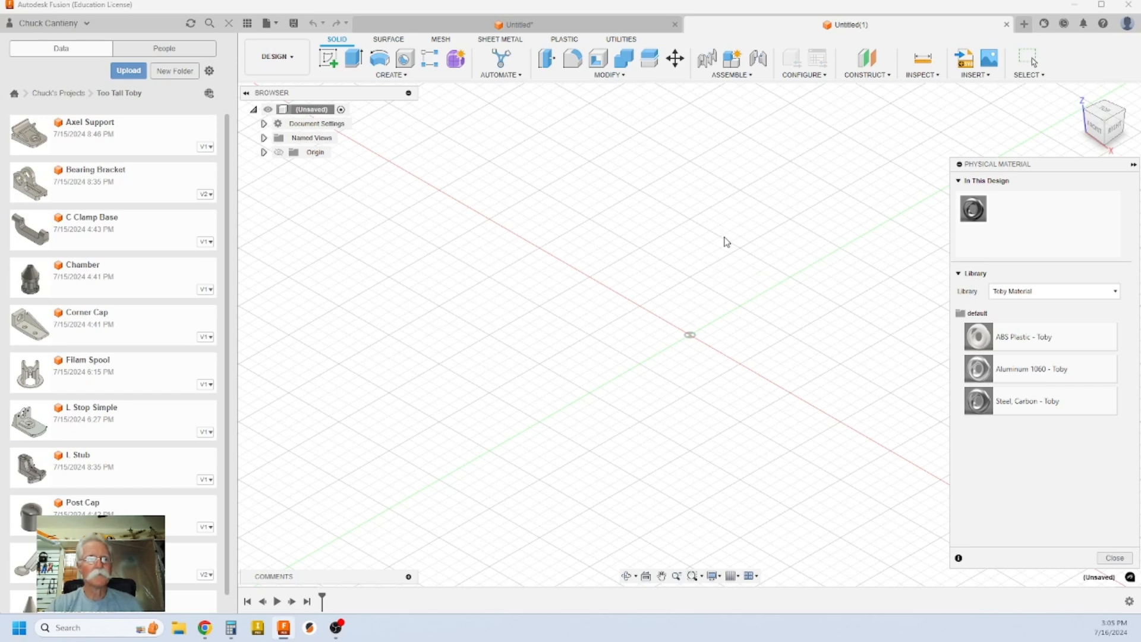
{"action": "left_click", "coordinate": [1111, 559]}
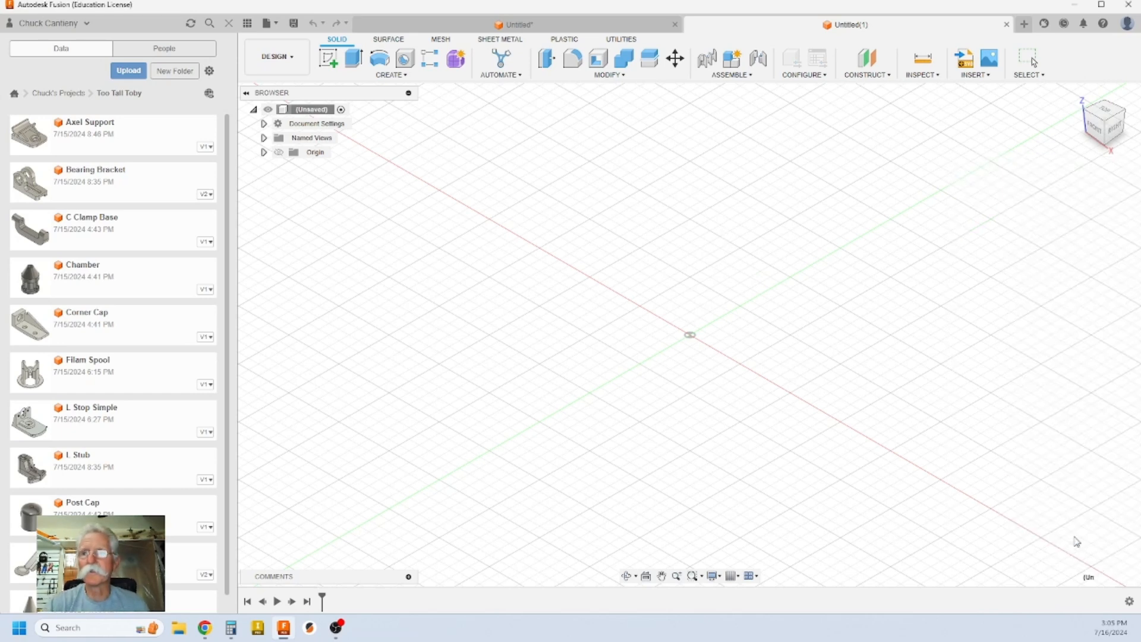